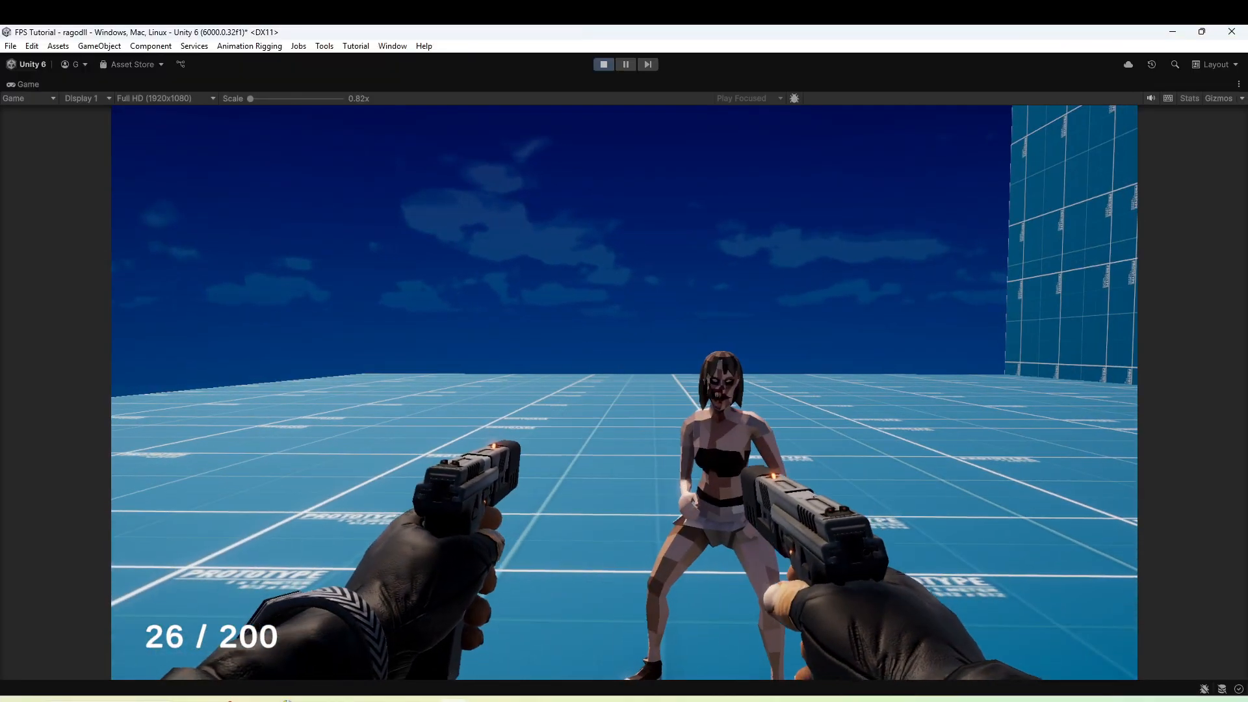
Play-test the scene by shooting the zombie and moving around to examine how its ragdoll falls.
key(s)
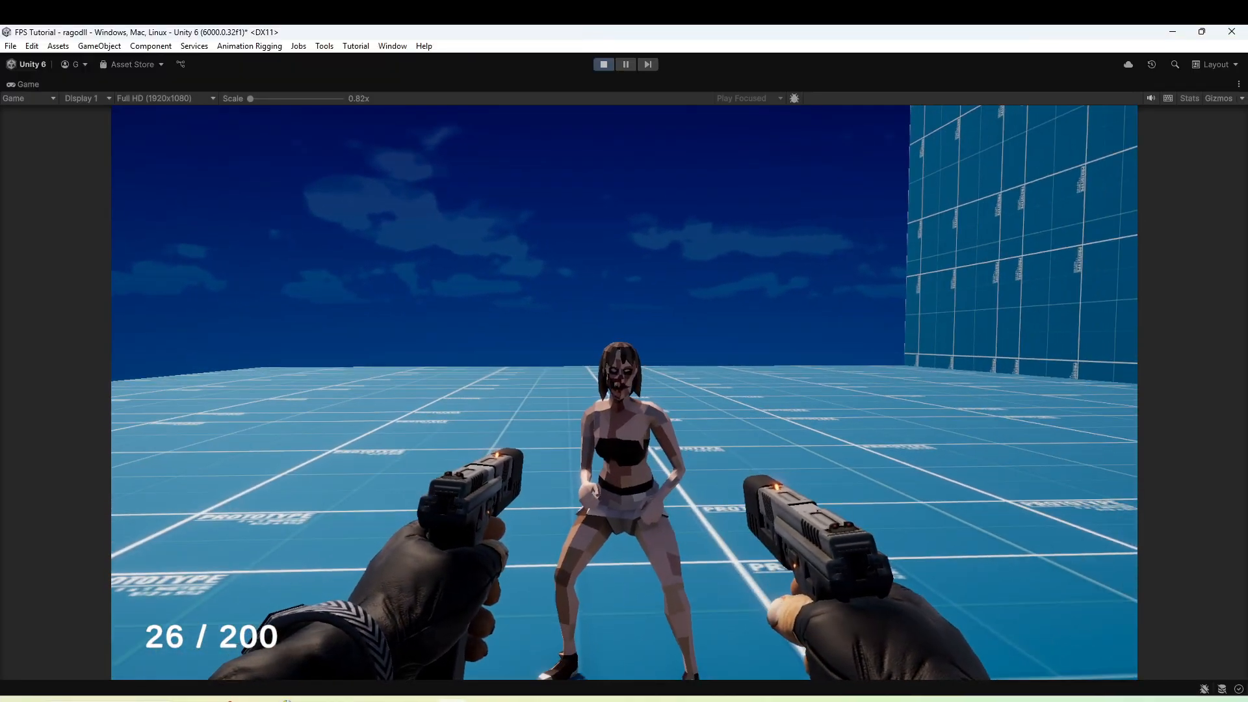
click(624, 393)
click(624, 393)
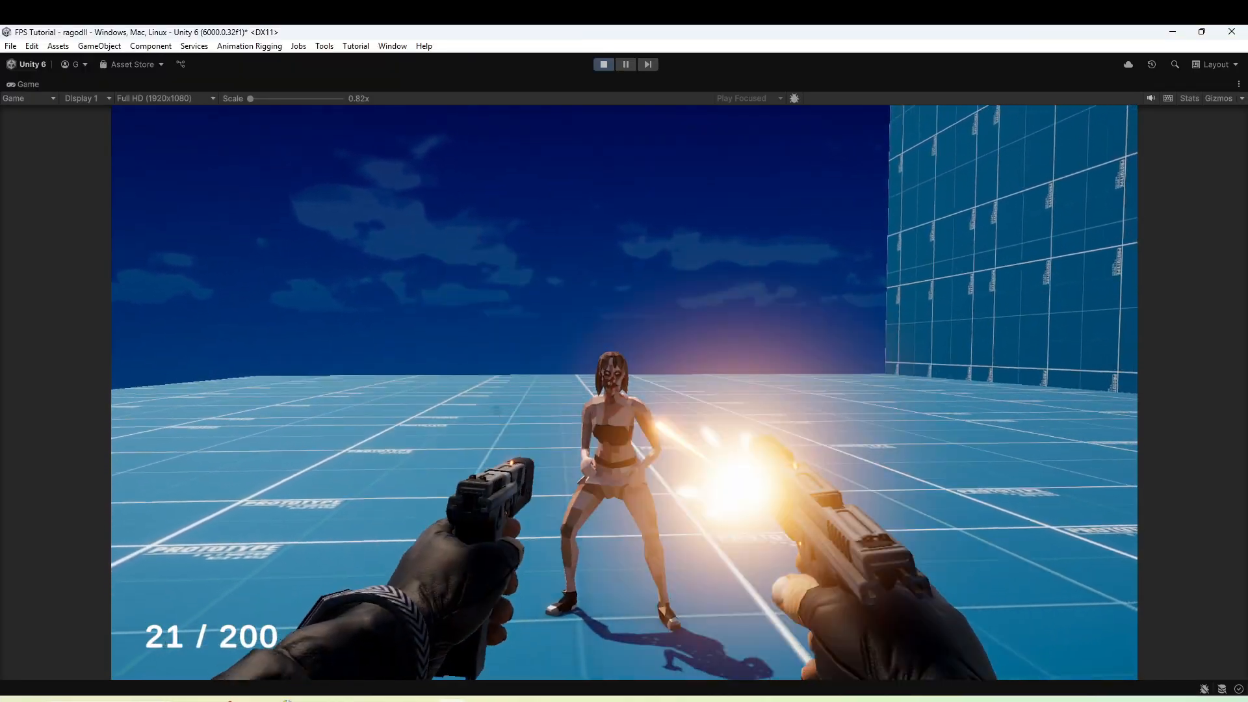
click(624, 393)
click(624, 392)
click(624, 392)
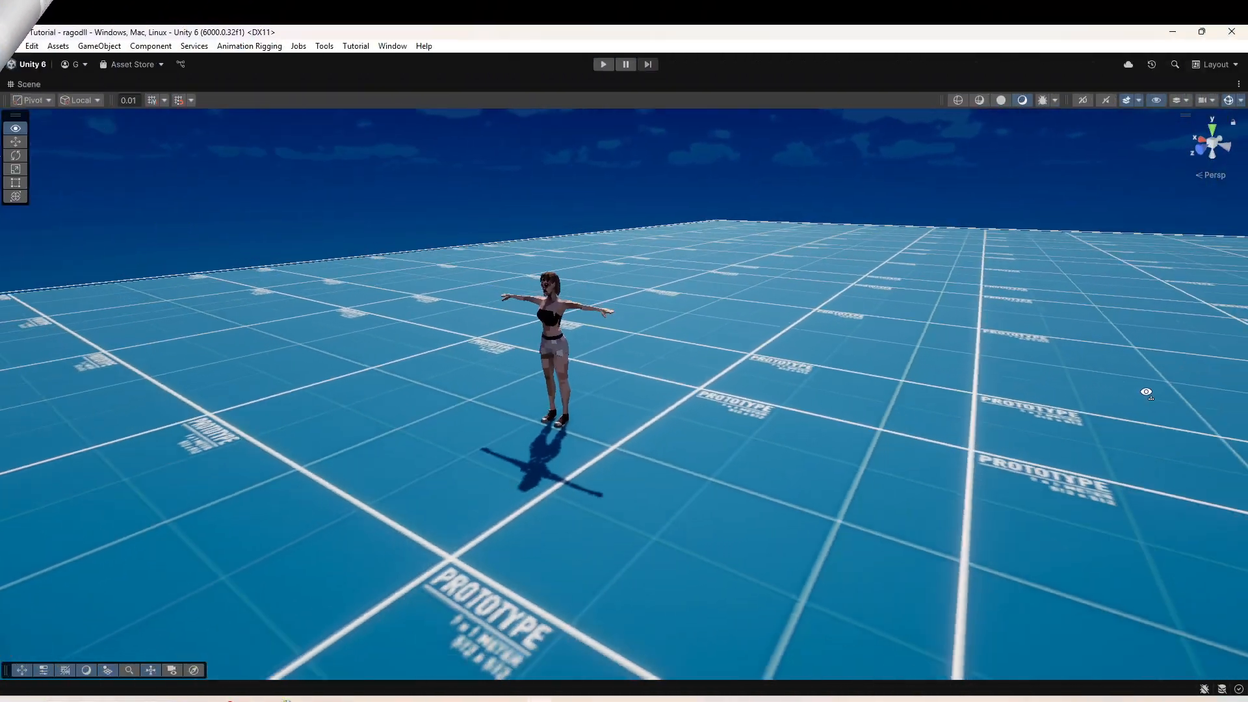
key(w)
key(a)
right_drag(1146, 393, 50, 348)
key(q)
key(w)
key(q)
key(s)
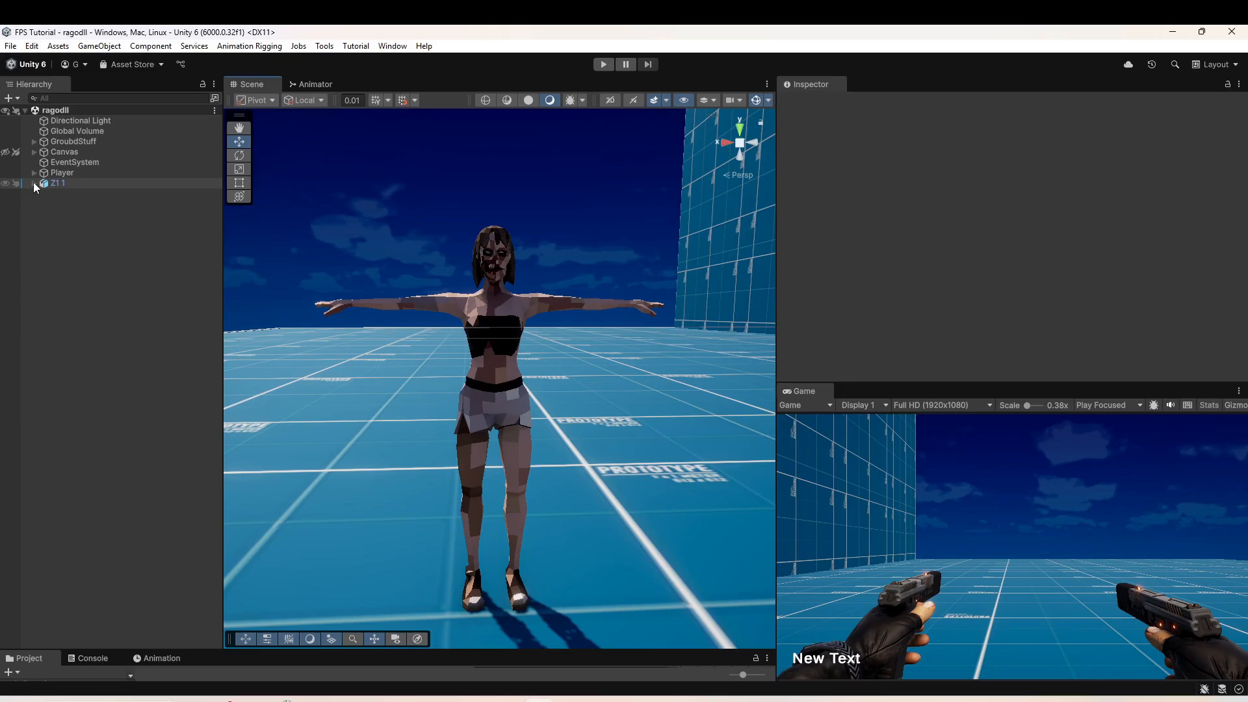
Expand the Z1 1 zombie's hierarchy to its hips bones and examine the rigged character's skeleton in Mixamo.
click(34, 184)
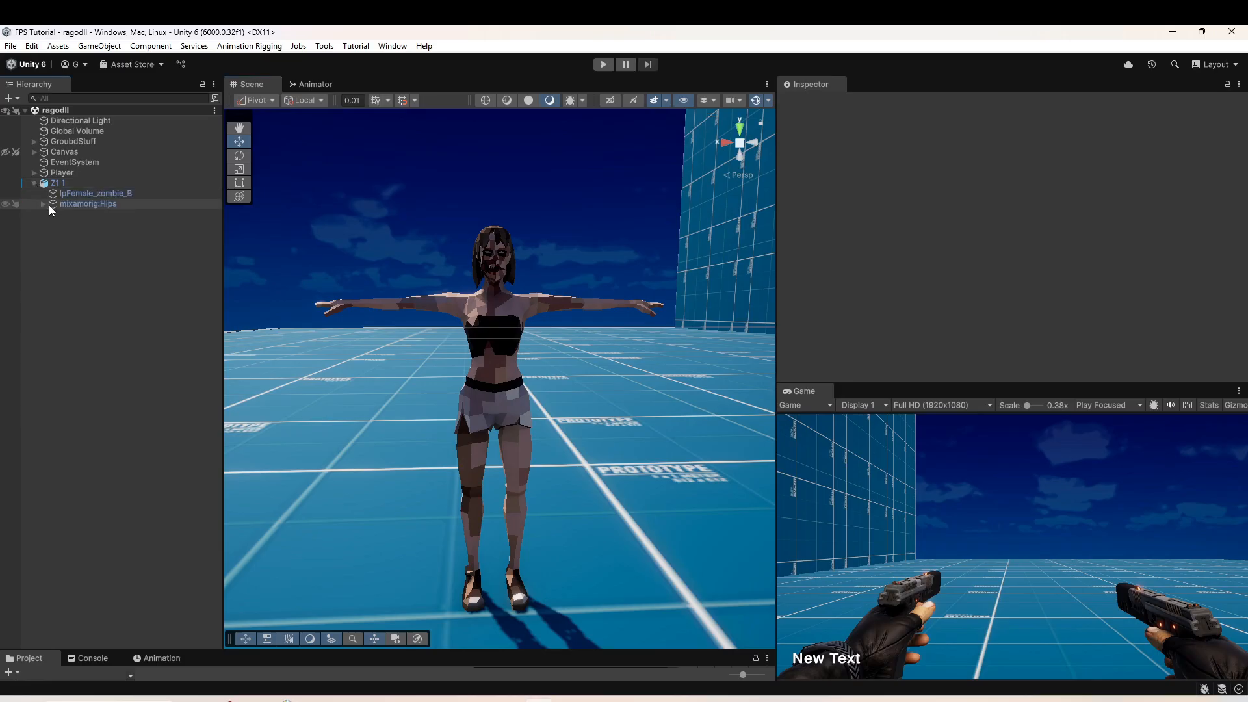
click(43, 204)
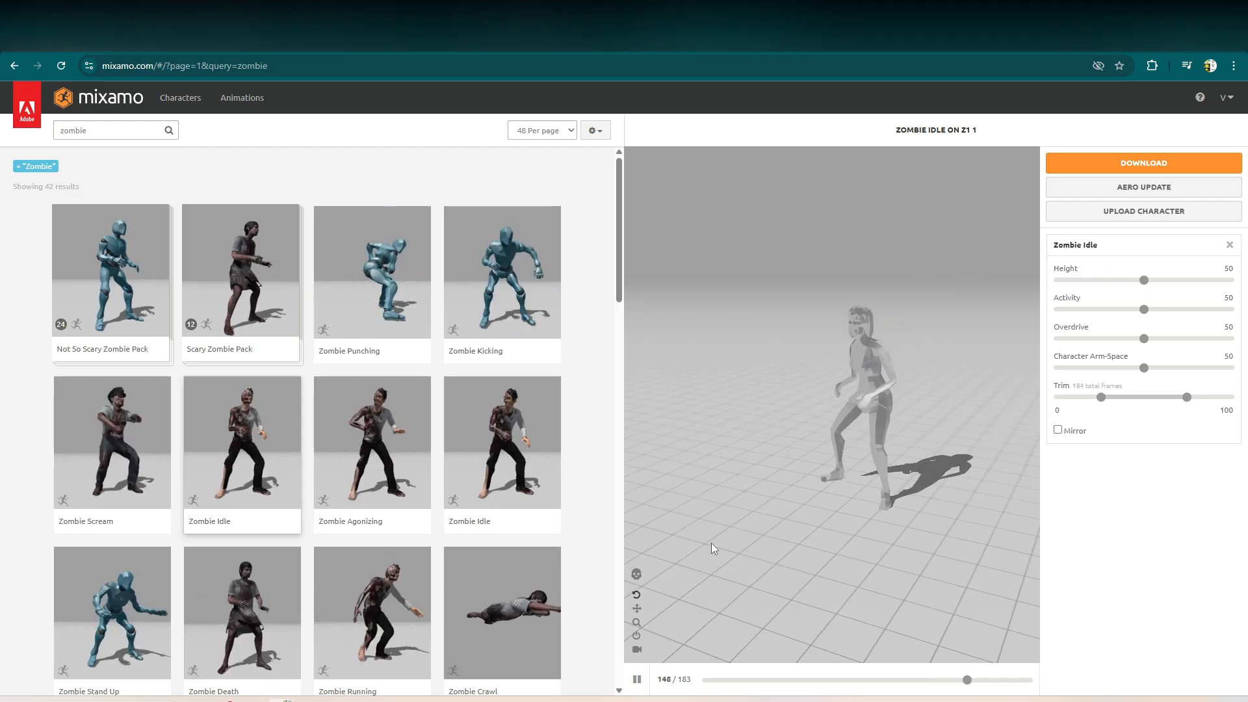
click(636, 574)
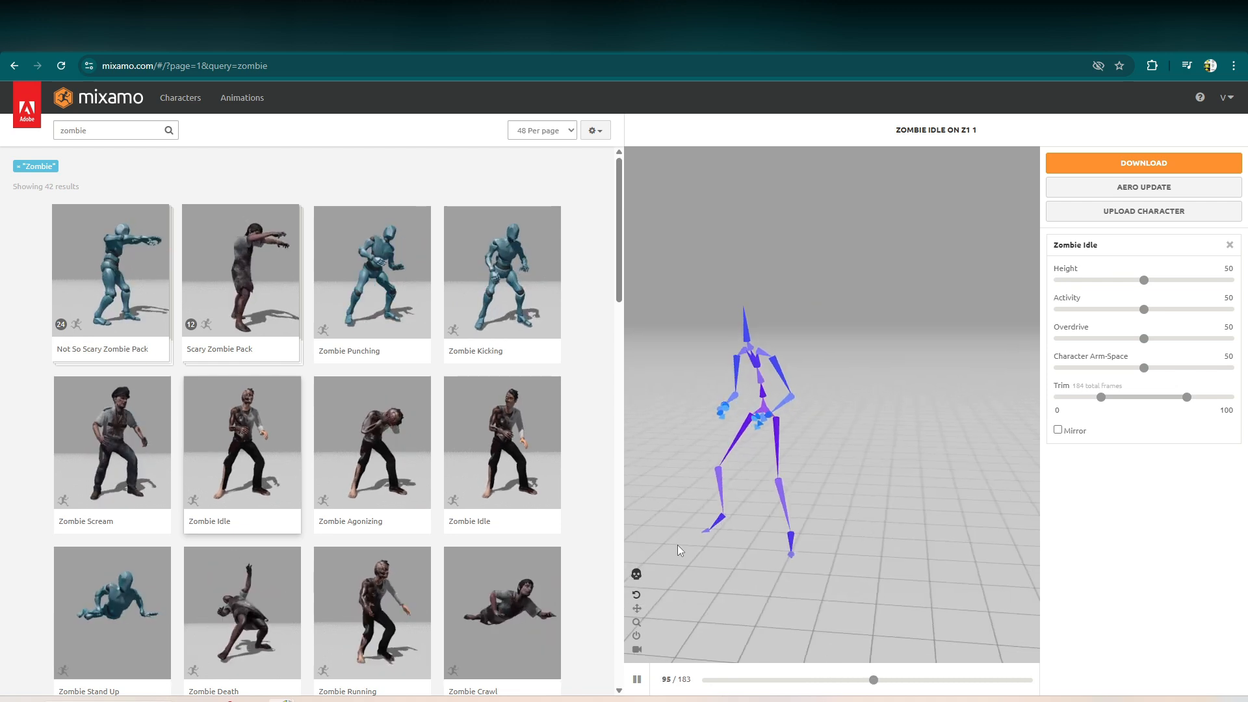
click(637, 574)
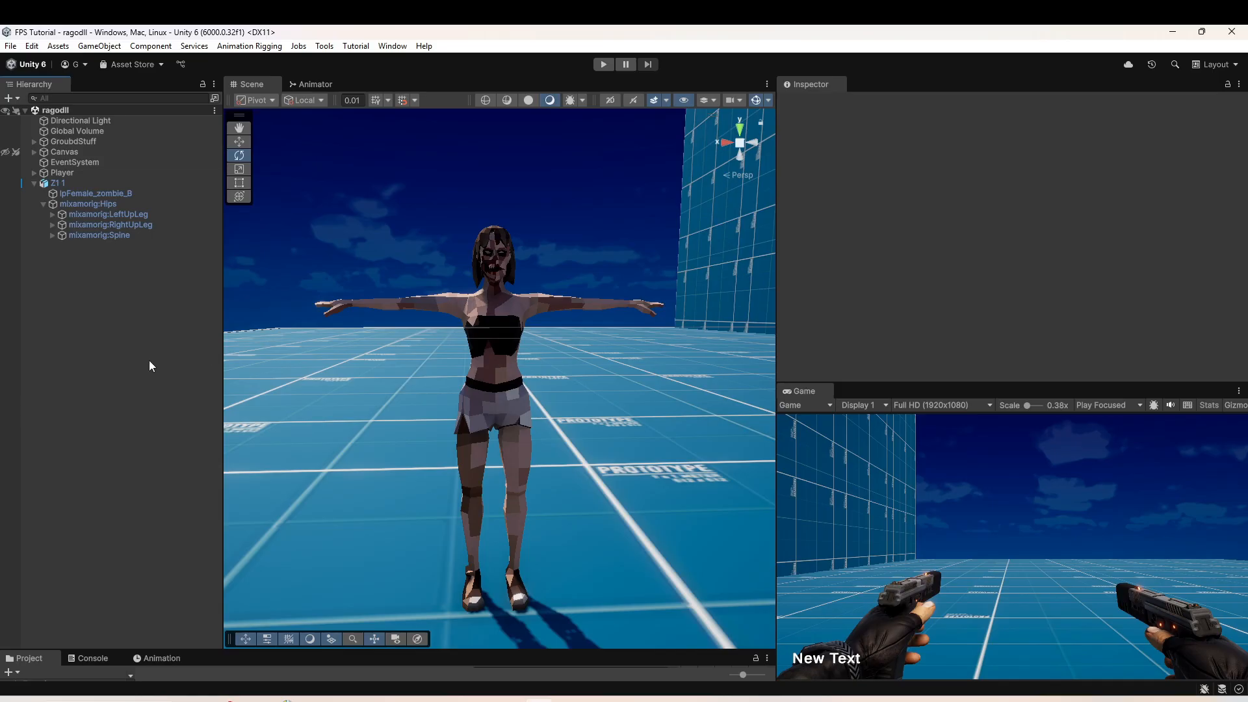
Start the Ragdoll wizard in Unity and assign mixamorig:Hips as Pelvis and mixamorig:LeftUpLeg as Left Hips.
right_click(110, 322)
mouse_move(153, 486)
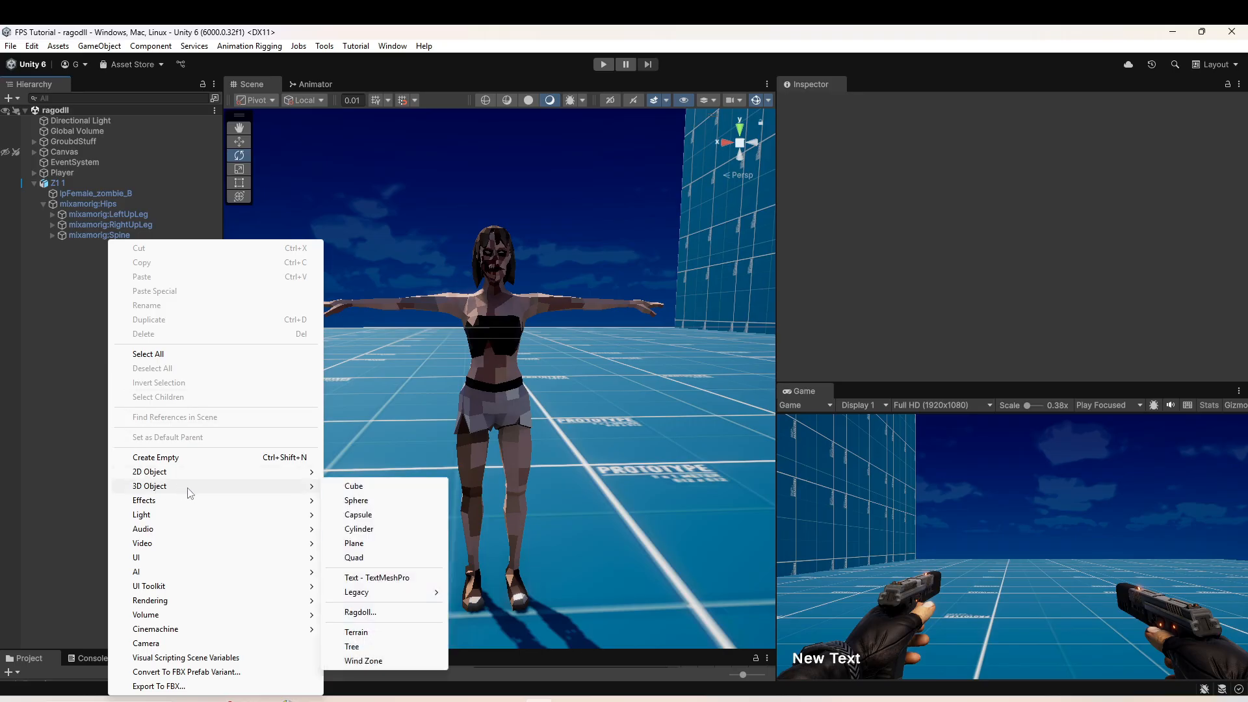
click(361, 613)
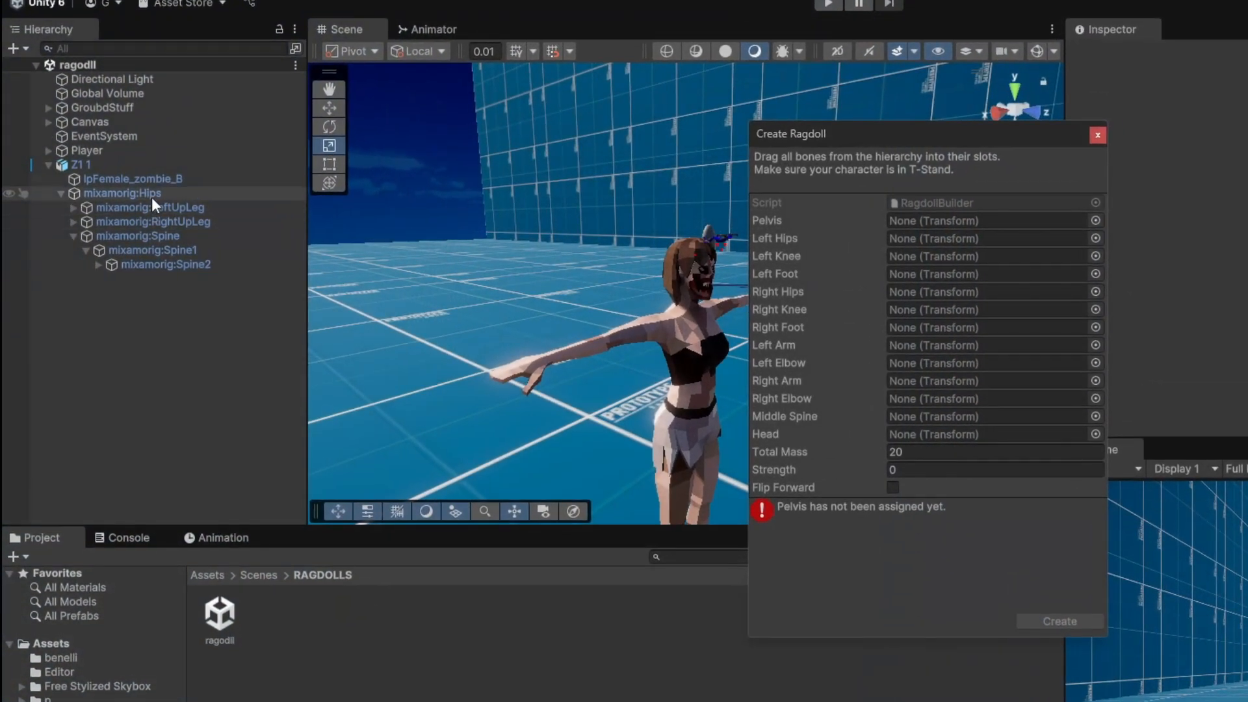
drag(135, 201, 840, 222)
drag(130, 207, 926, 238)
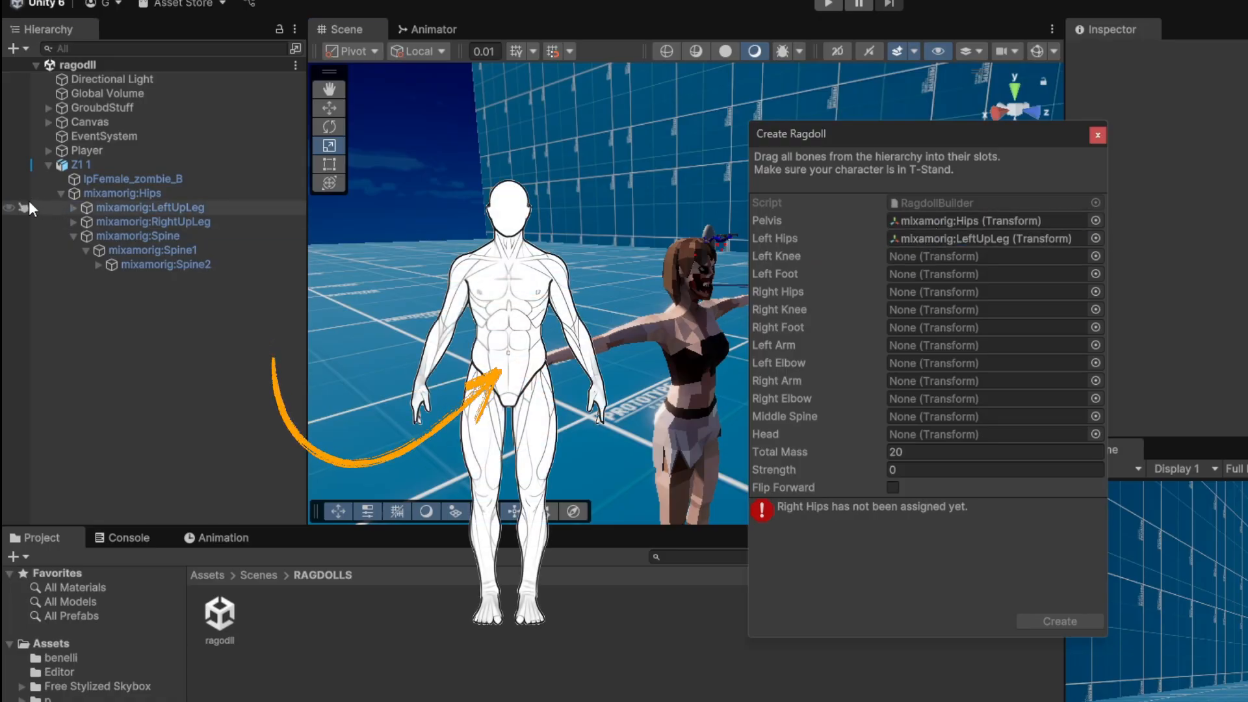
Assign mixamorig:LeftLeg as Left Knee and mixamorig:LeftFoot as Left Foot in the ragdoll setup.
click(73, 208)
click(85, 221)
drag(114, 223, 939, 256)
drag(182, 235, 950, 273)
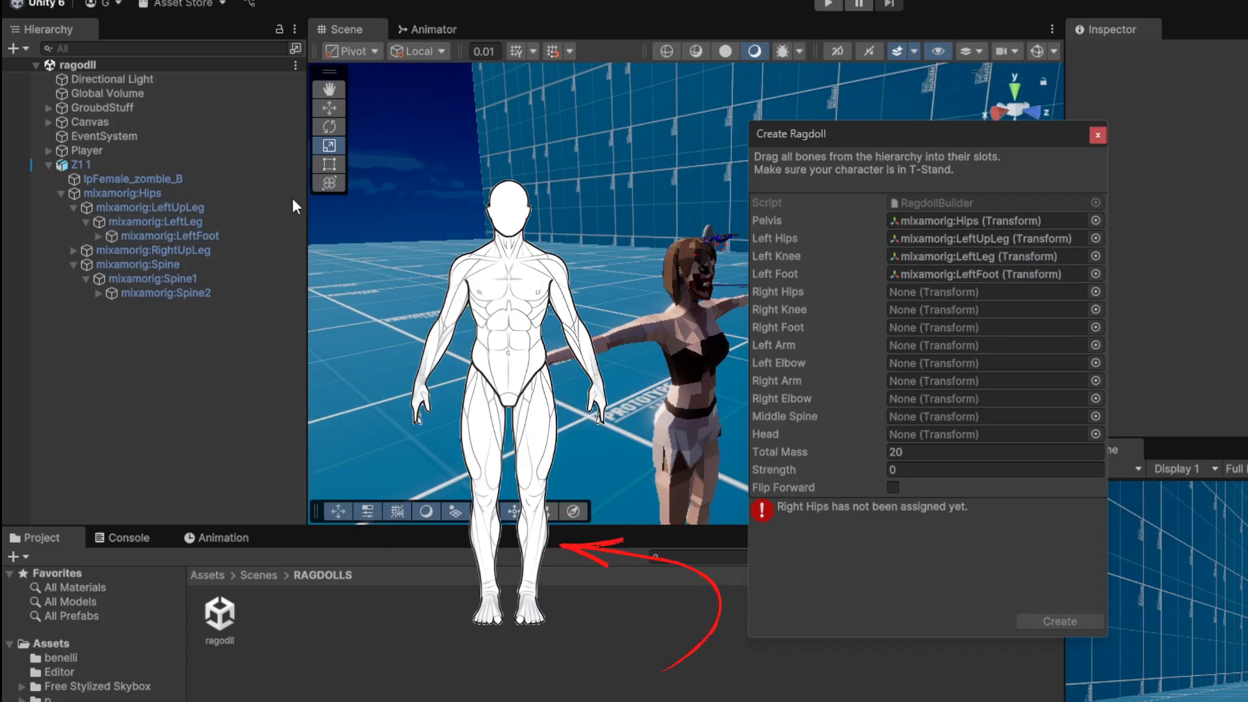
Assign the RightUpLeg, RightLeg and RightFoot bones to the ragdoll's Right Hips, Right Knee and Right Foot.
click(74, 251)
click(97, 278)
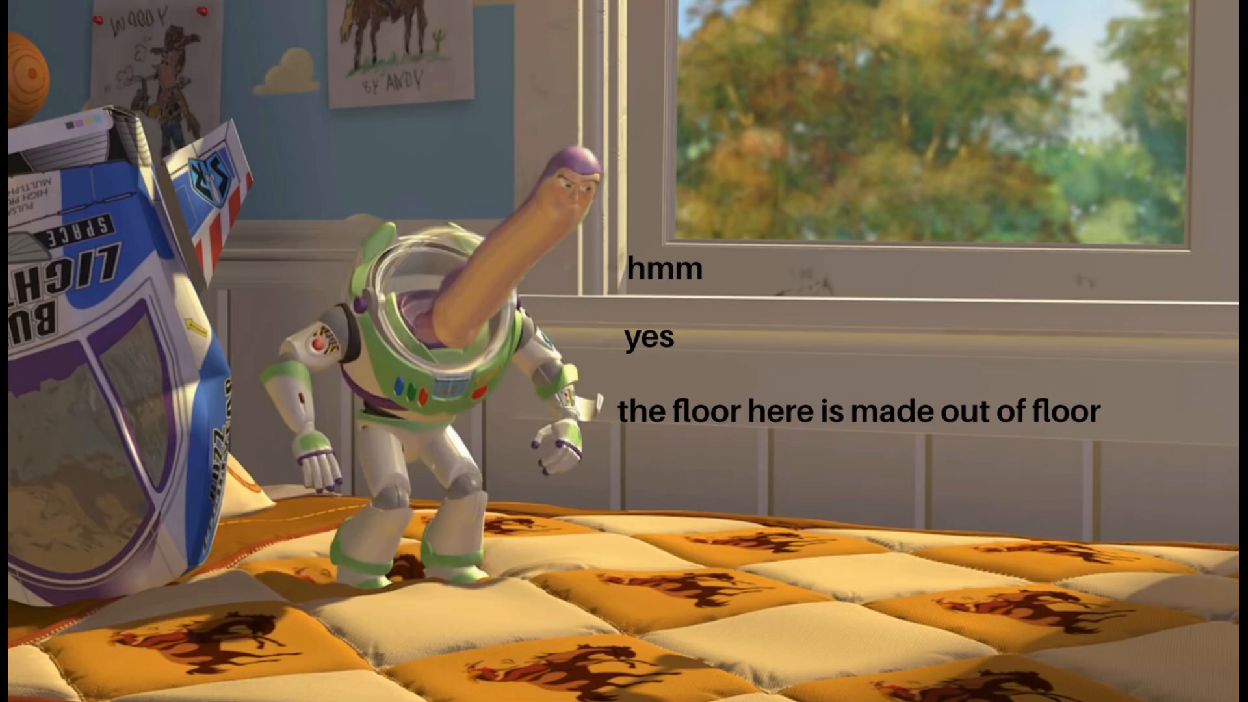
drag(153, 250, 971, 299)
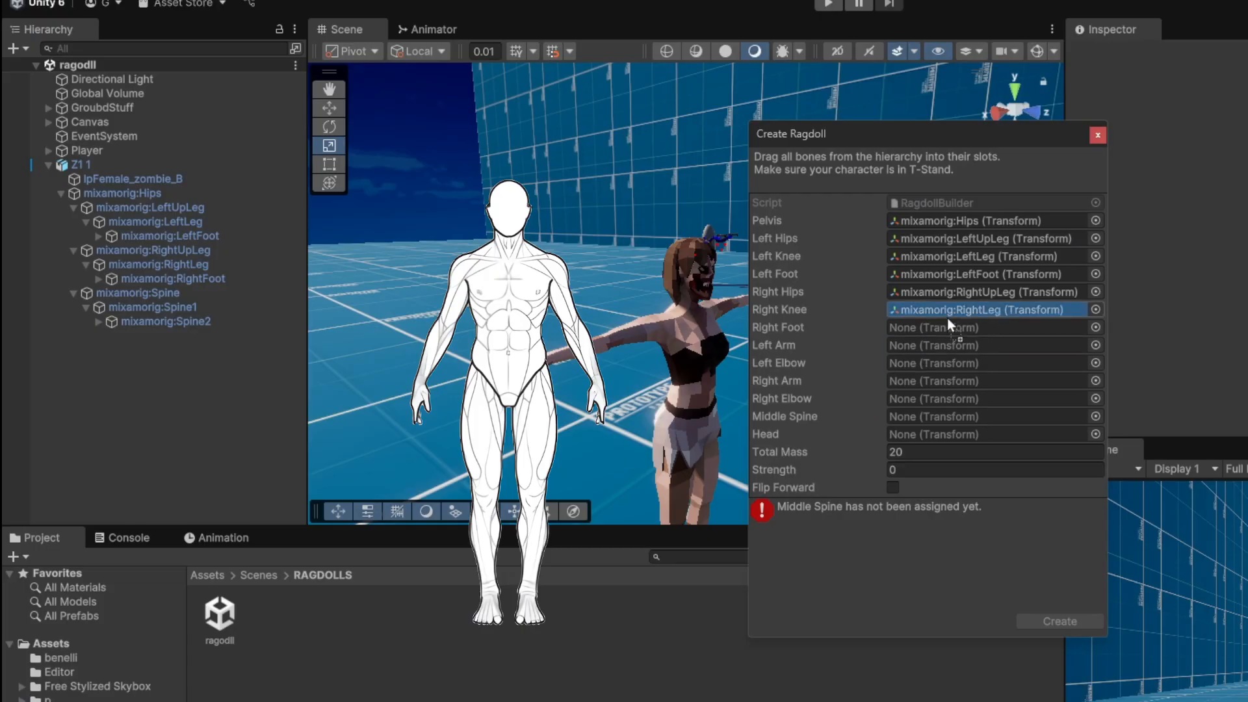
drag(946, 318, 891, 326)
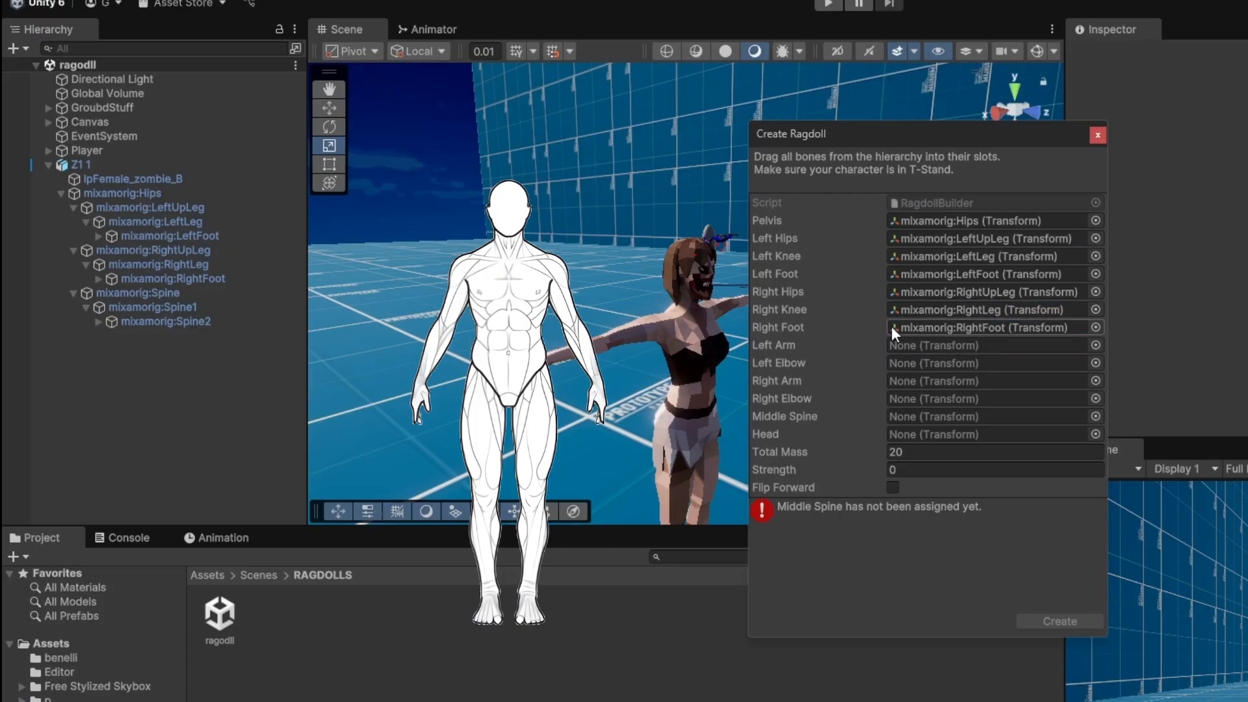
Assign the LeftArm, LeftForeArm, RightArm and RightForeArm bones to the ragdoll's left and right arm and elbow slots.
click(98, 321)
click(111, 335)
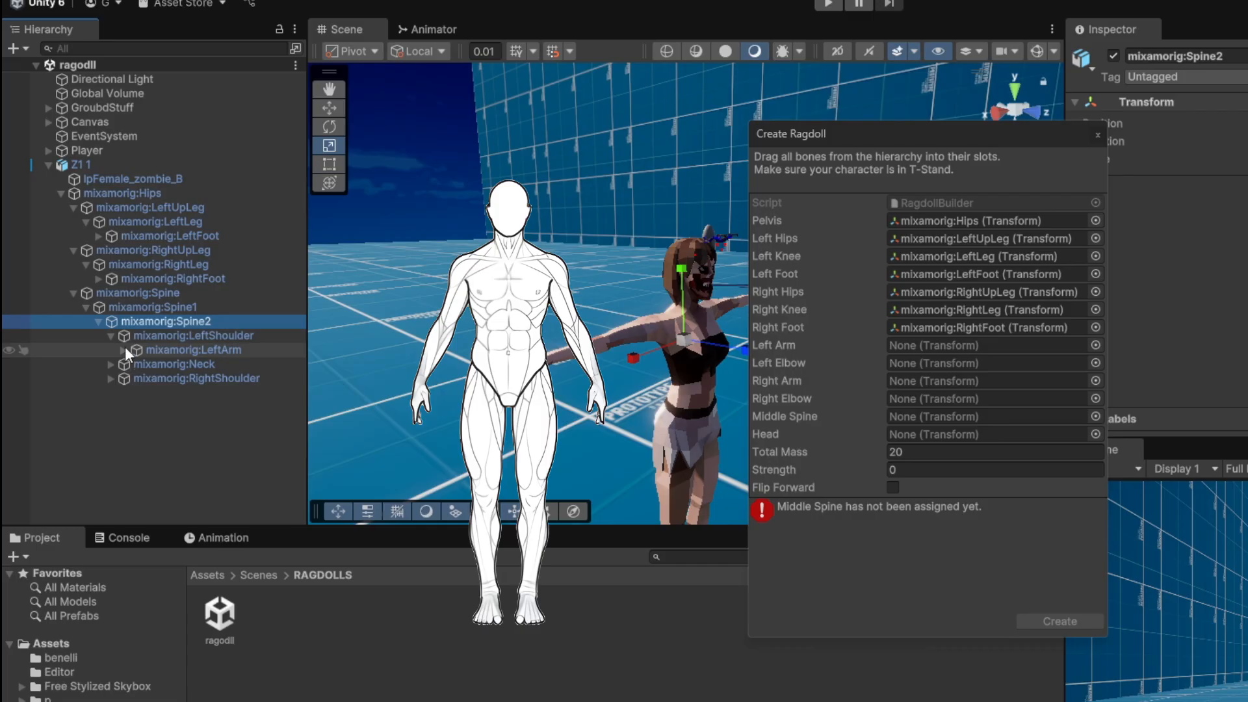
click(126, 350)
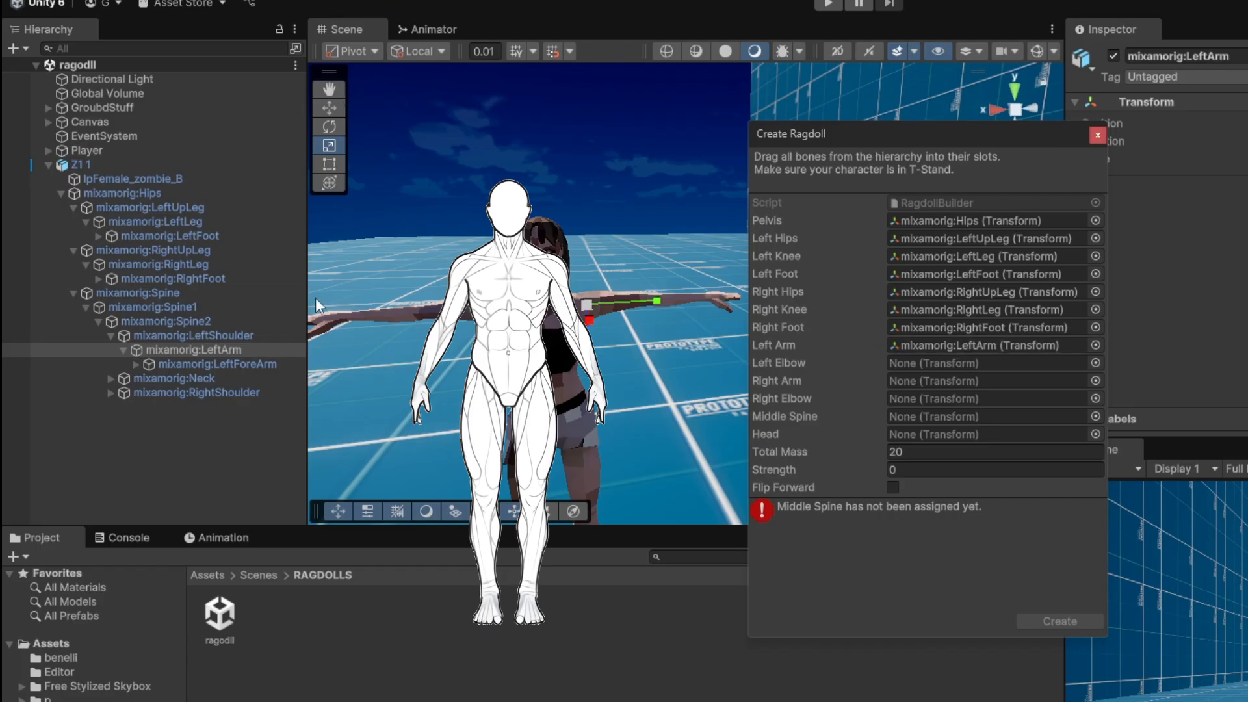
drag(214, 364, 975, 362)
click(111, 392)
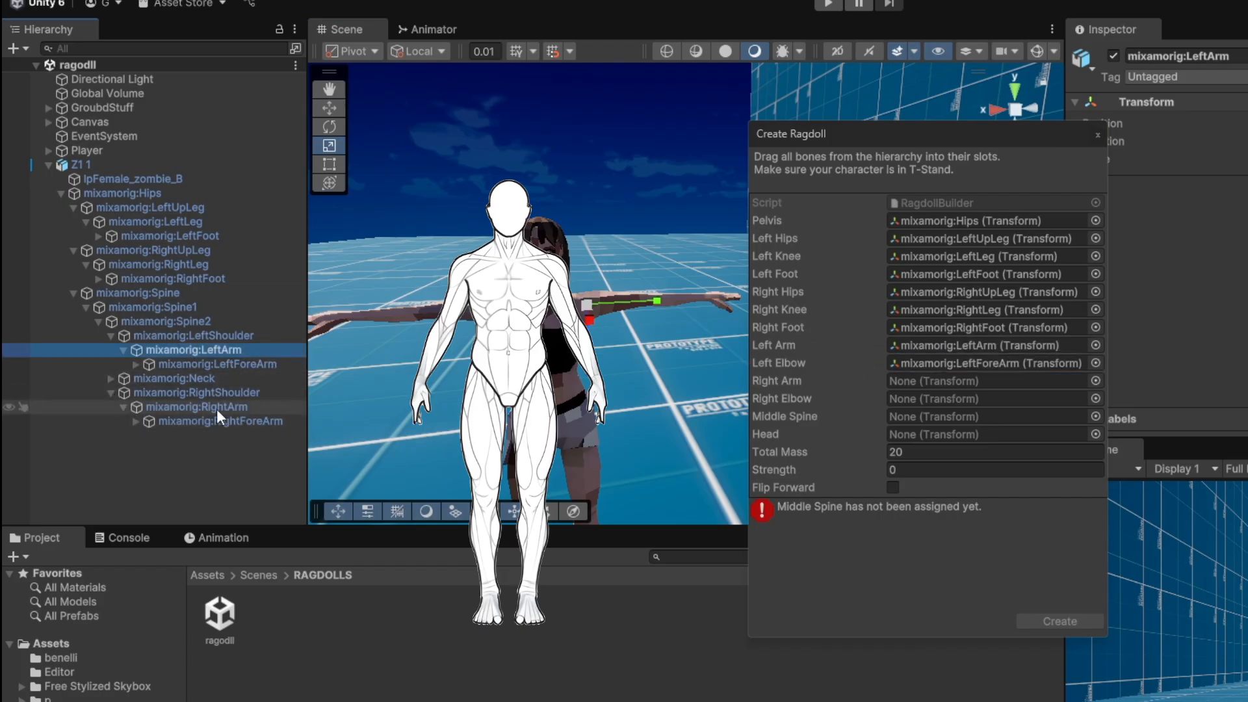
mouse_move(216, 408)
mouse_down()
mouse_move(965, 382)
mouse_move(986, 399)
mouse_up()
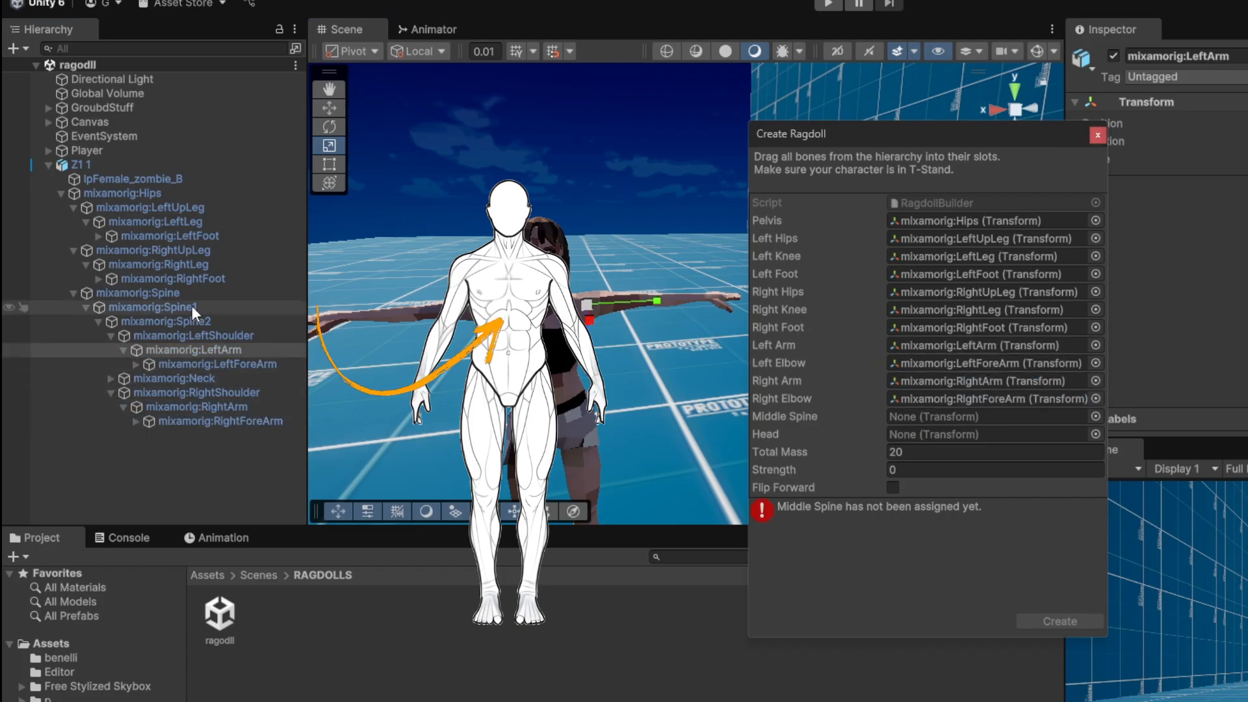
Assign mixamorig:Spine1 as Middle Spine and mixamorig:Head as Head, and create the ragdoll.
drag(193, 305, 966, 420)
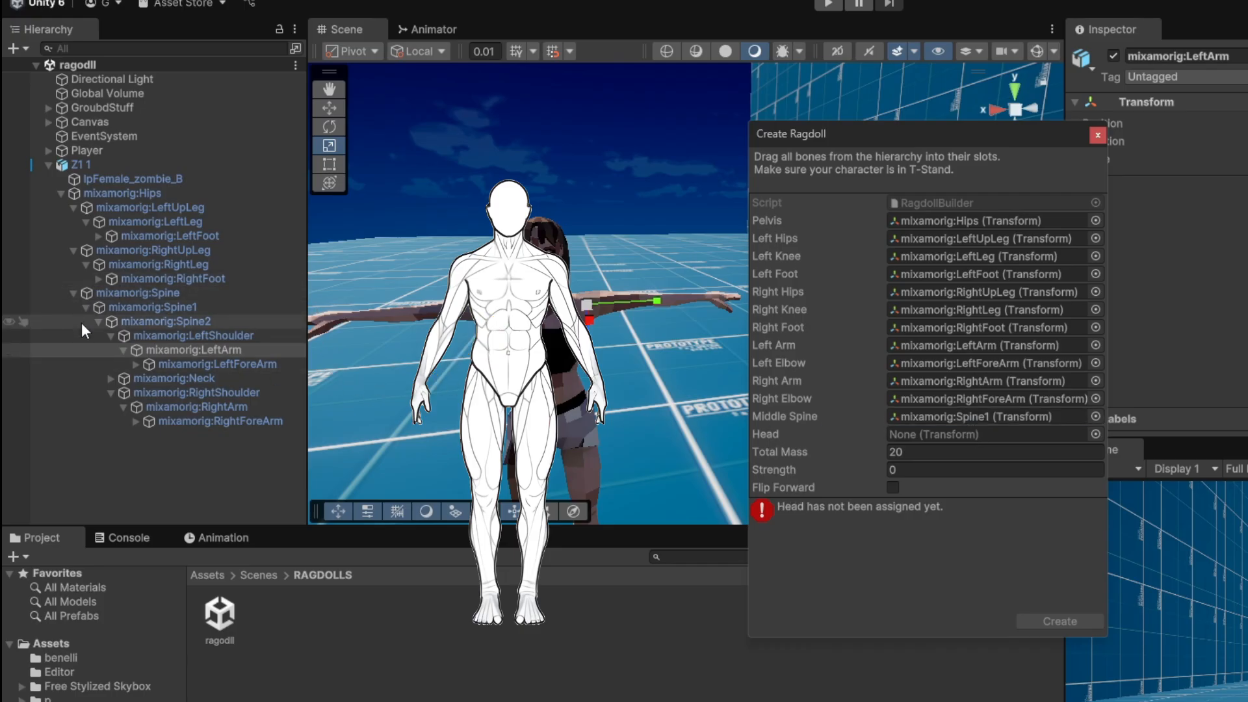
click(110, 378)
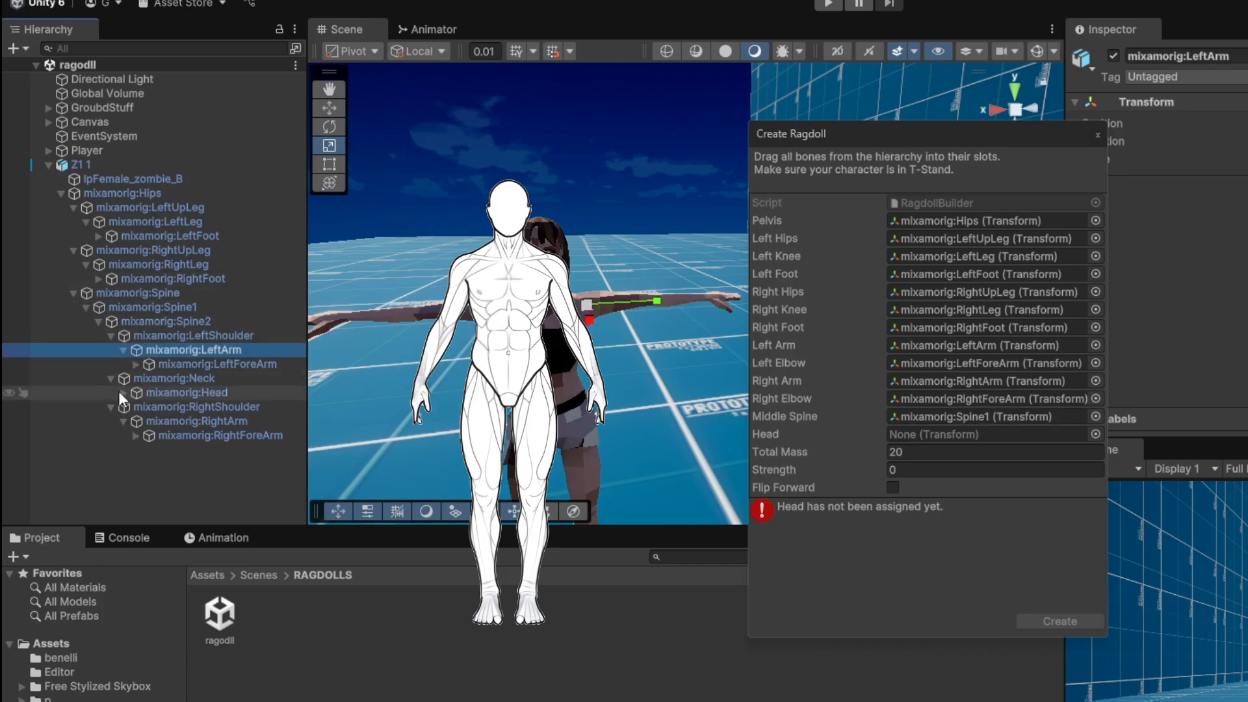
drag(161, 396, 923, 433)
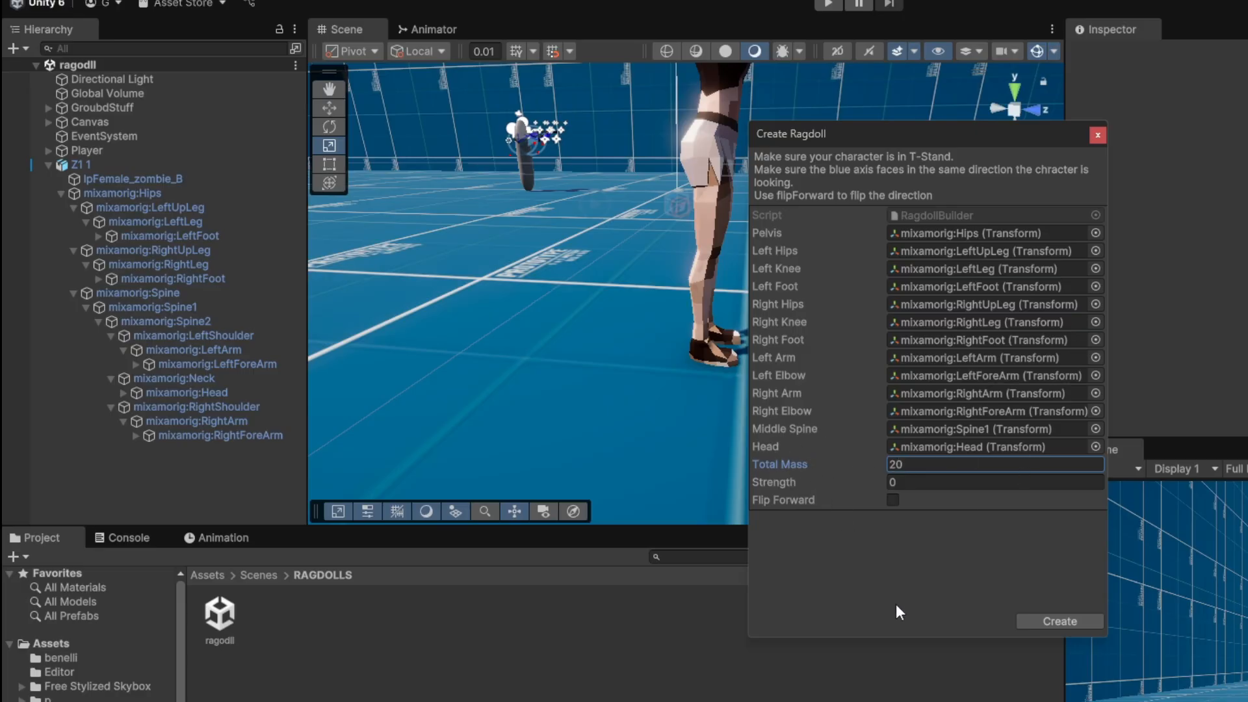
drag(786, 485, 894, 480)
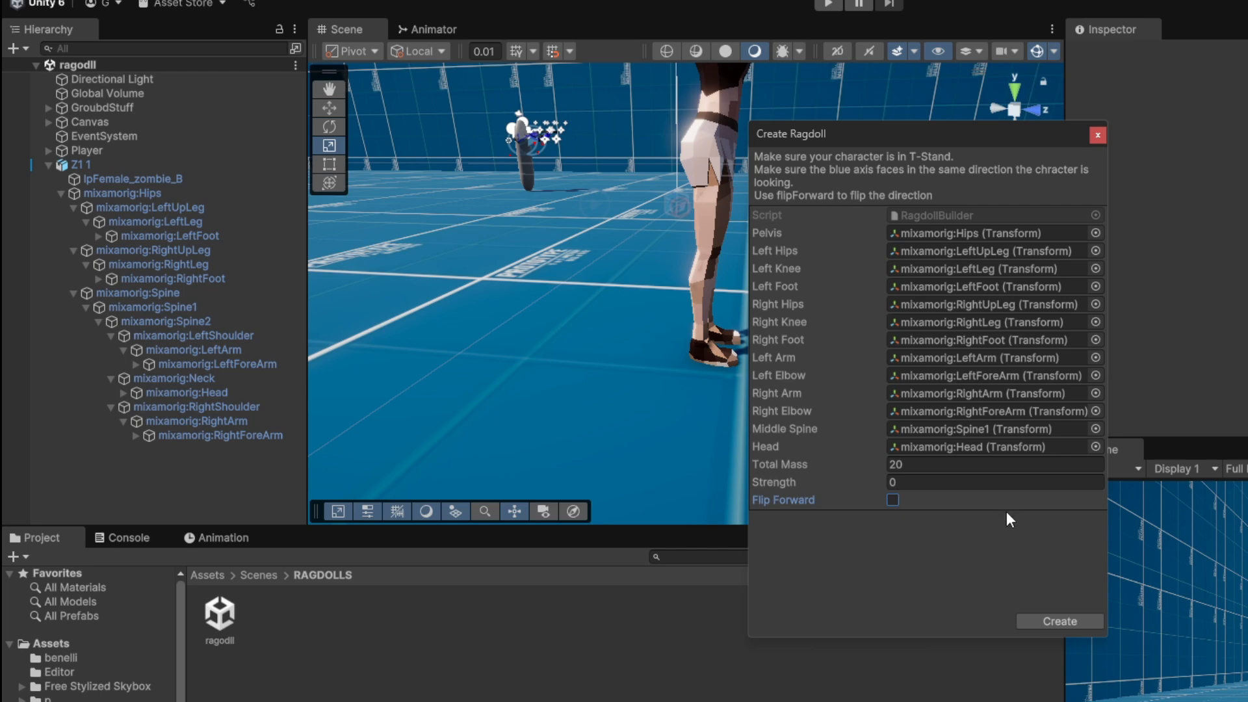
click(1082, 622)
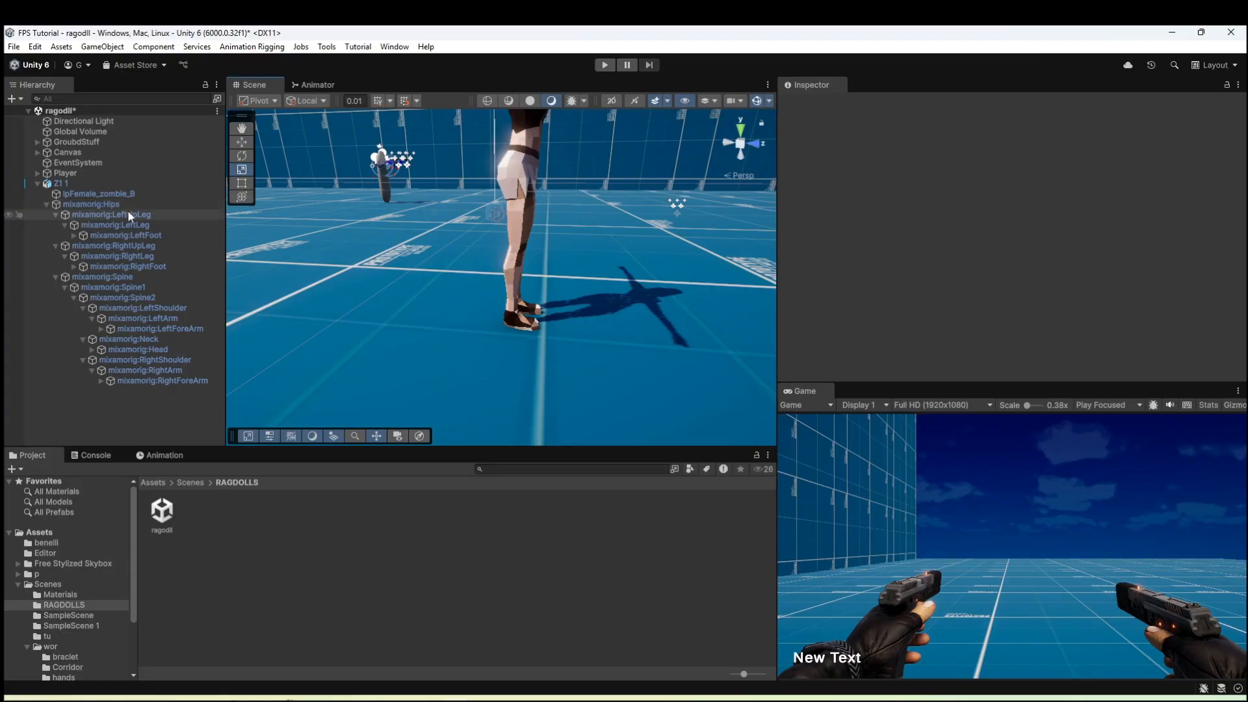
Resize and reposition the Sphere Collider of mixamorig:Head to enclose the zombie's head, with a radius of about 12.8.
click(115, 205)
key(d)
right_drag(495, 303, 317, 232)
key(s)
click(342, 225)
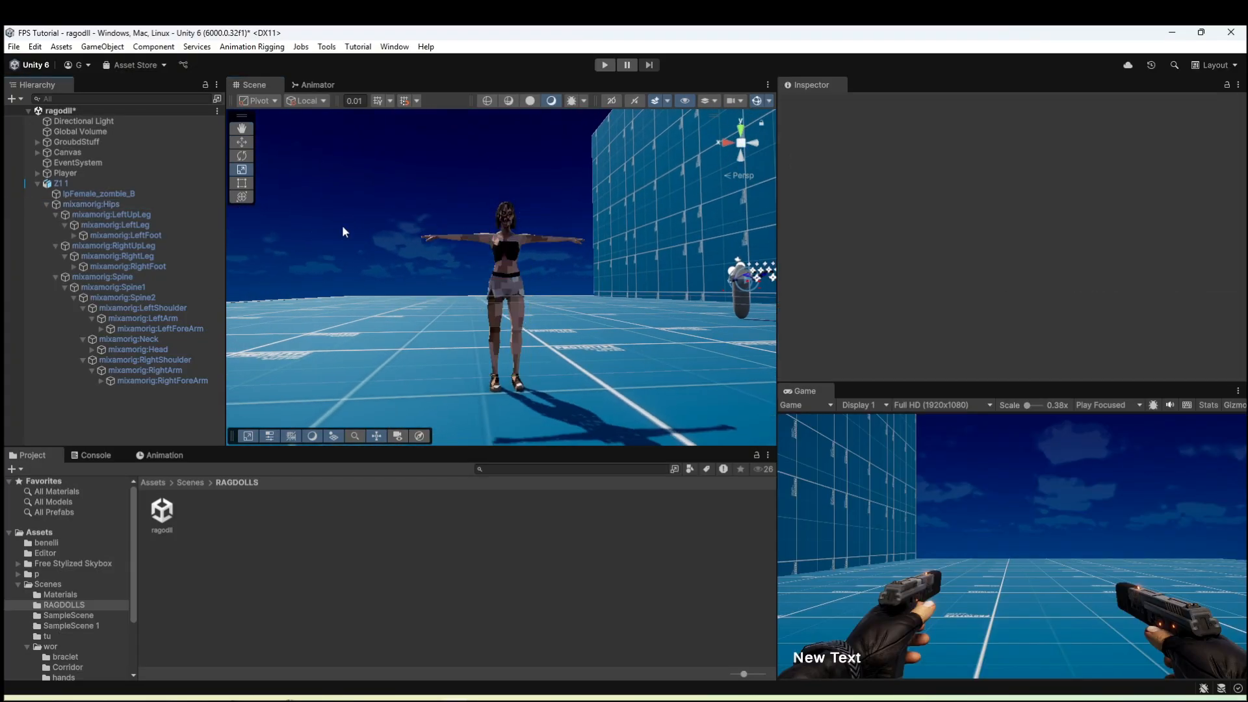
click(112, 205)
right_drag(526, 264, 702, 335)
key(w)
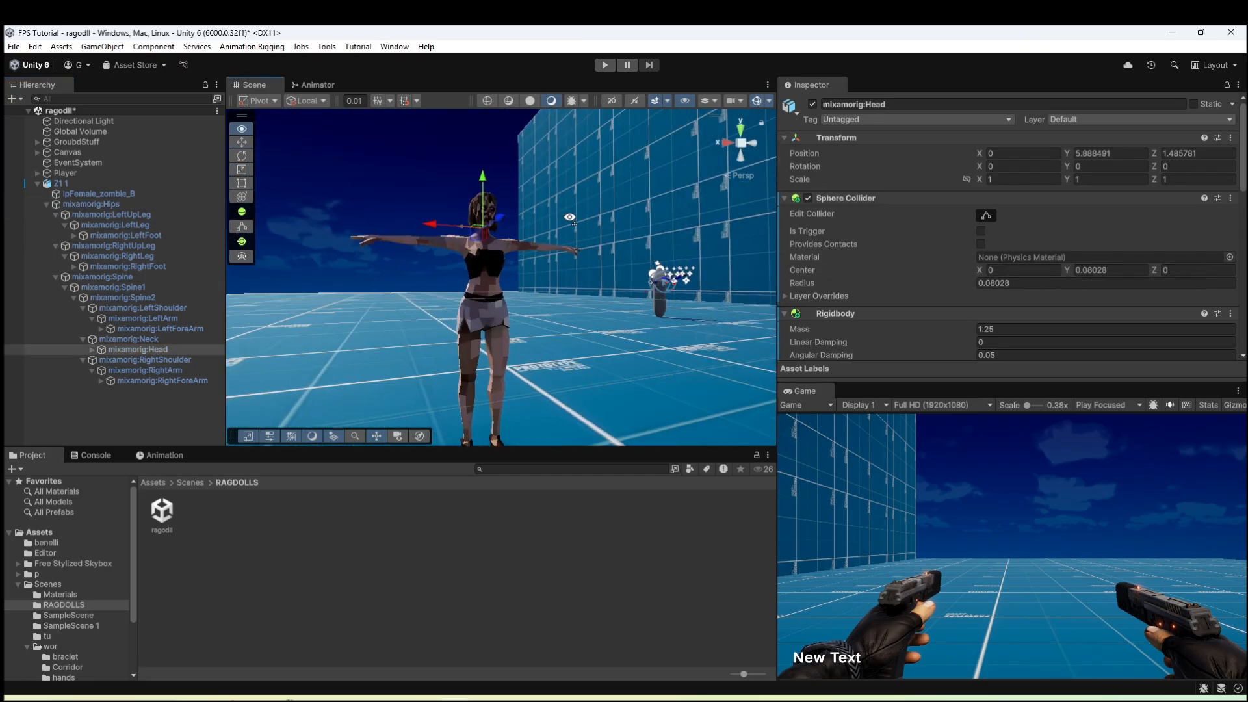
right_drag(570, 217, 674, 267)
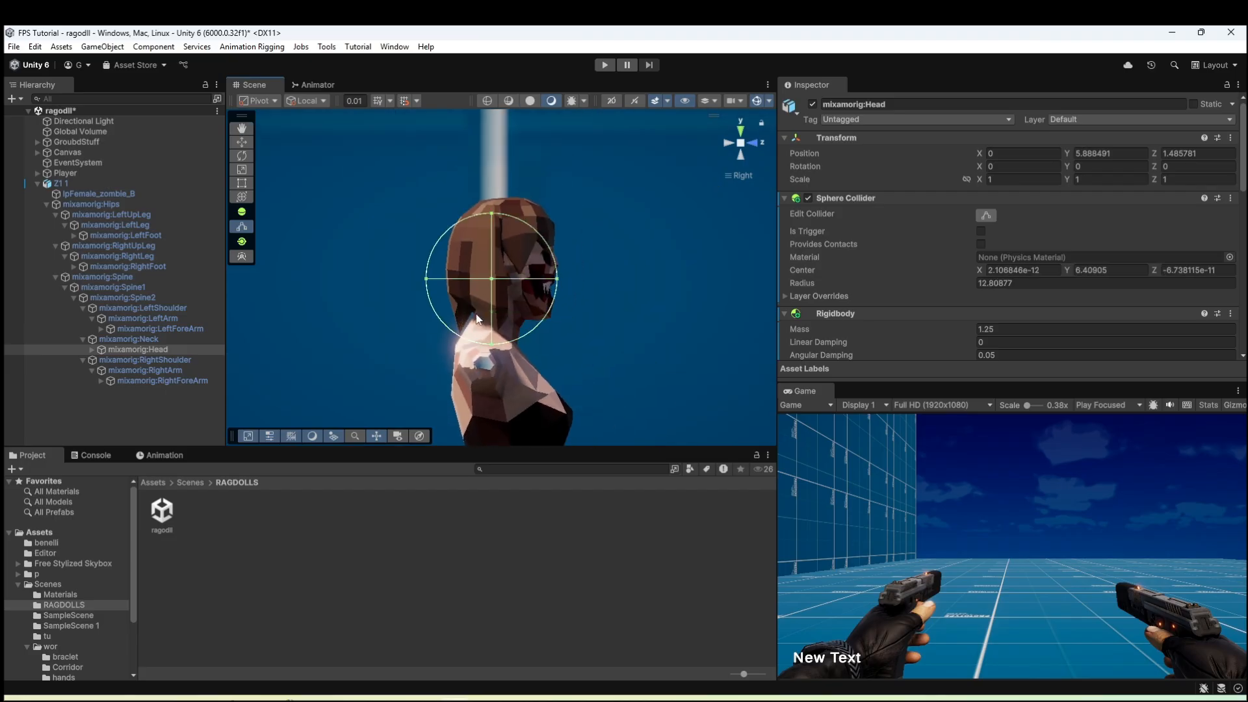
click(751, 141)
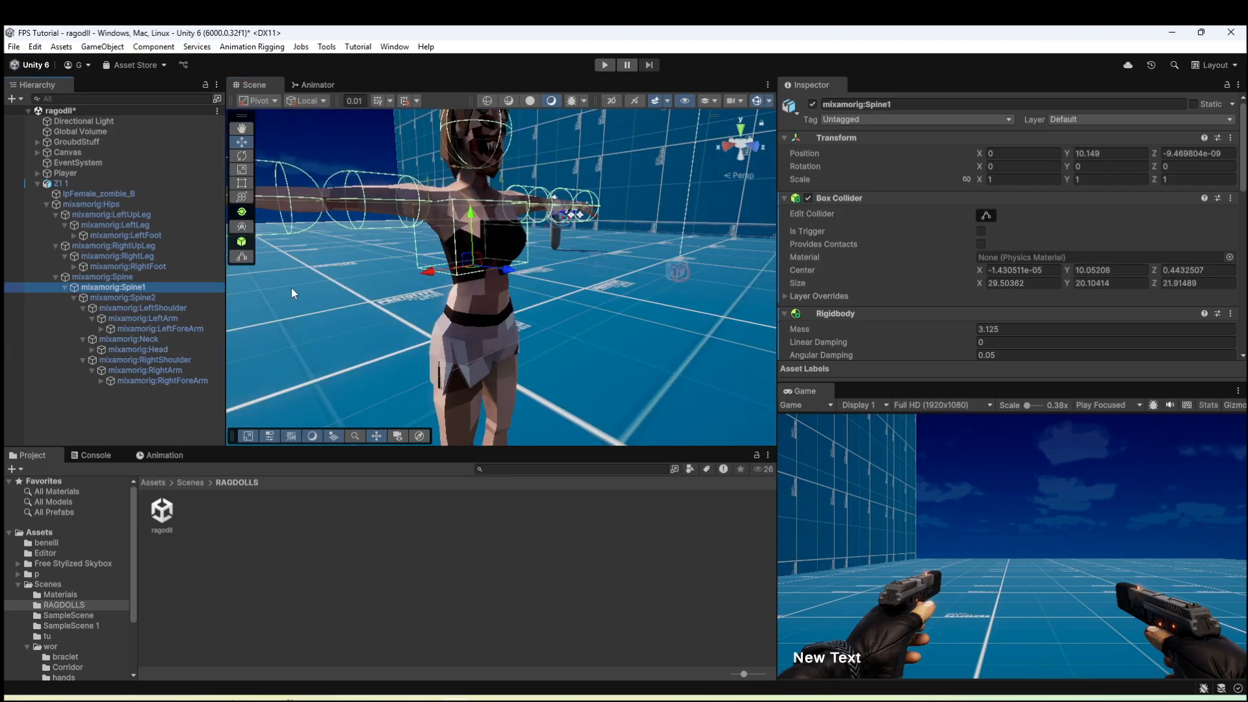
On mixamorig:Spine1, replace the Box Collider with an X-Axis Capsule Collider about 26.6 in height, fitted around the torso.
click(1231, 198)
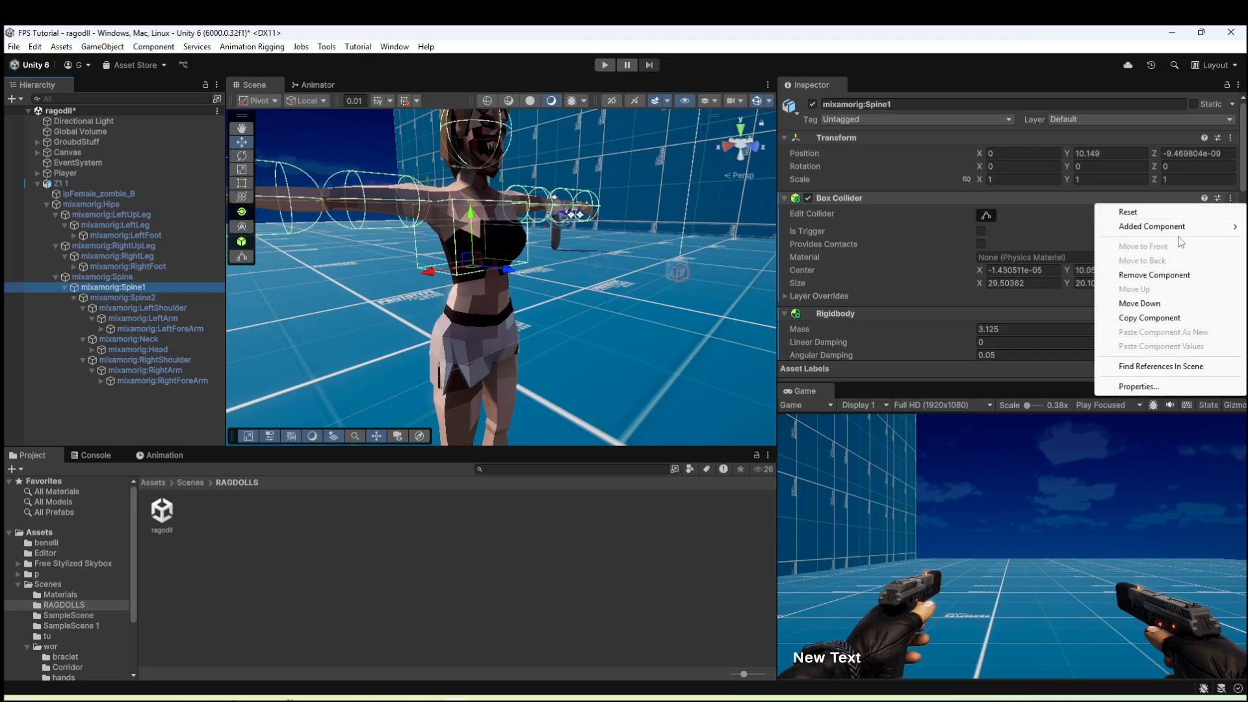
click(1171, 282)
scroll(1046, 344, down, 10)
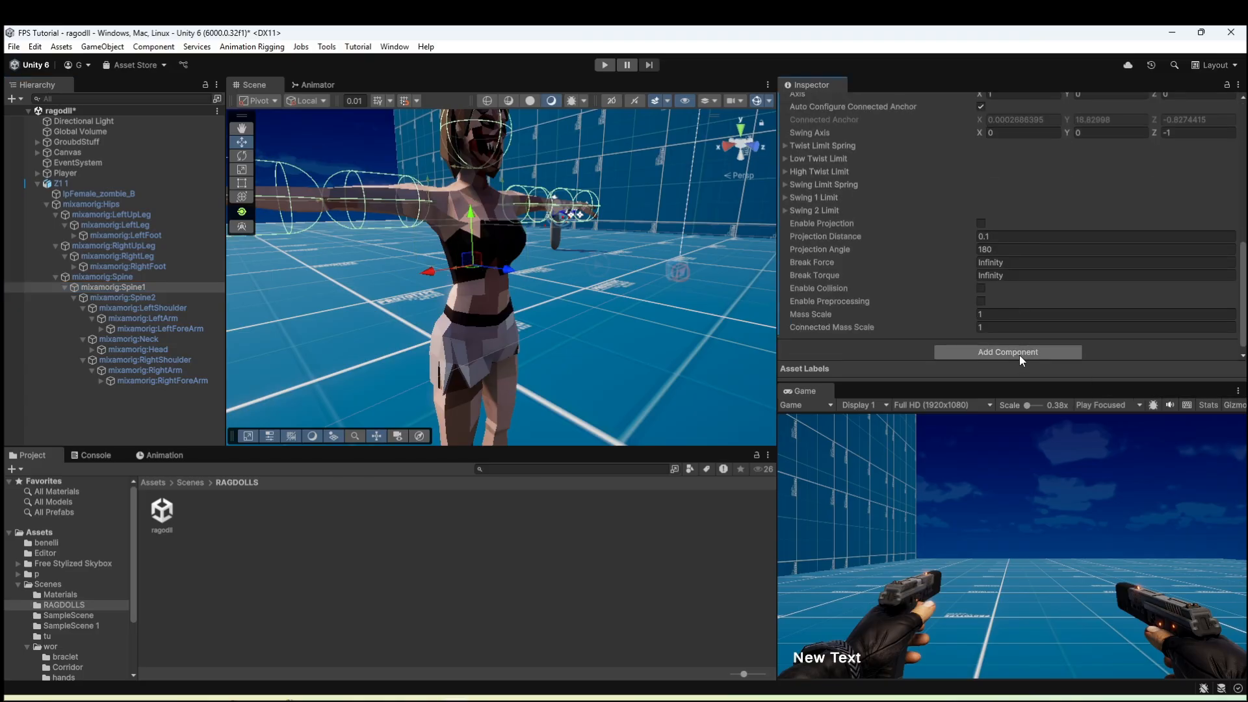
click(1020, 355)
text(capsule)
click(983, 395)
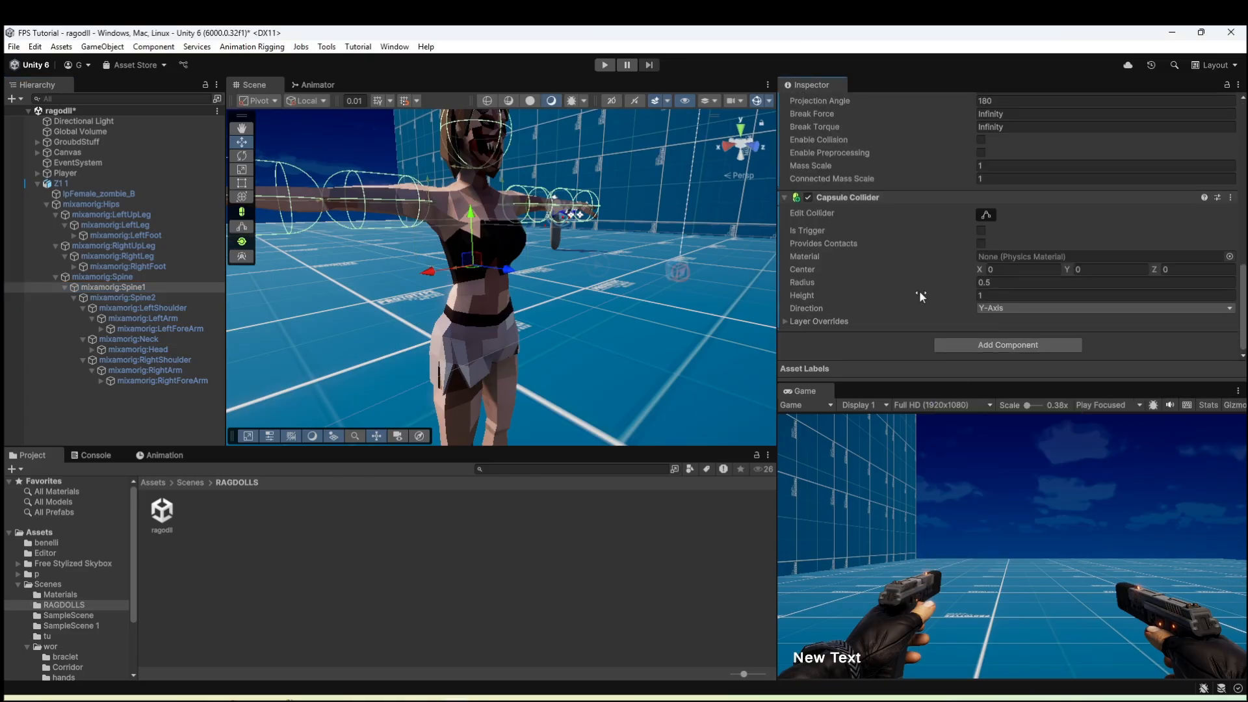
click(722, 147)
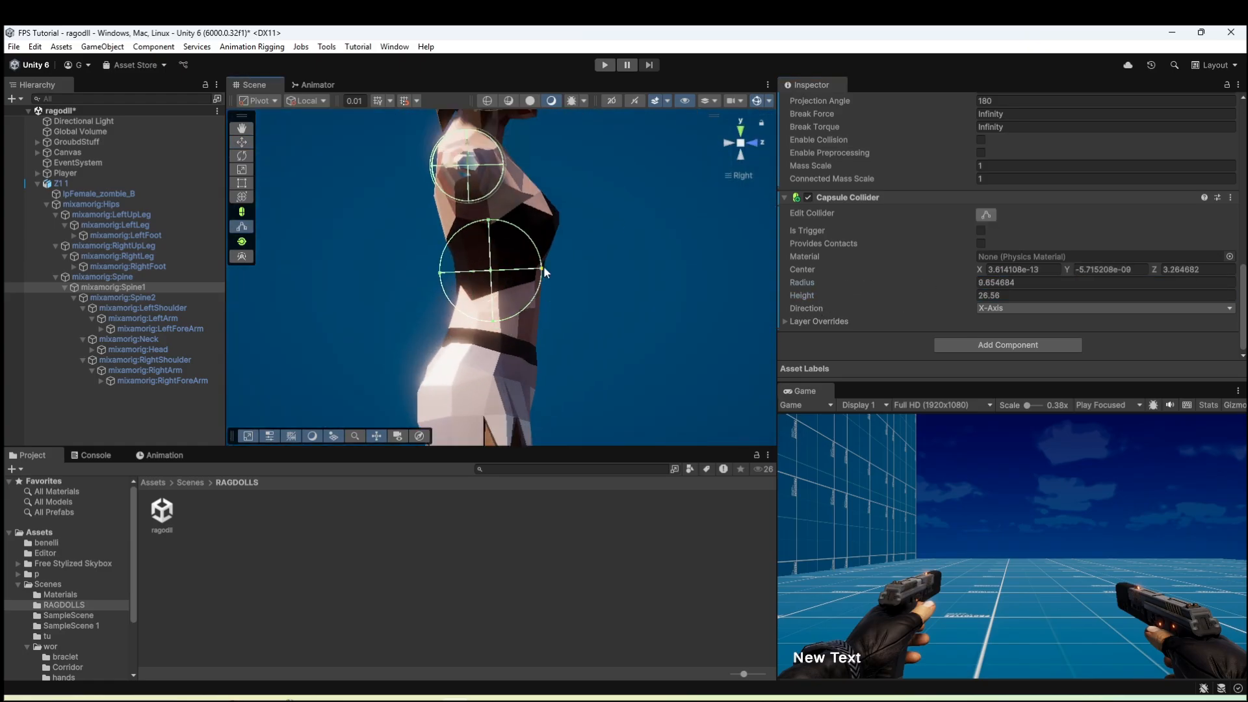
Add a Capsule Collider to mixamorig:Hips and fit it around the zombie's pelvis.
click(1009, 348)
text(co)
click(1004, 522)
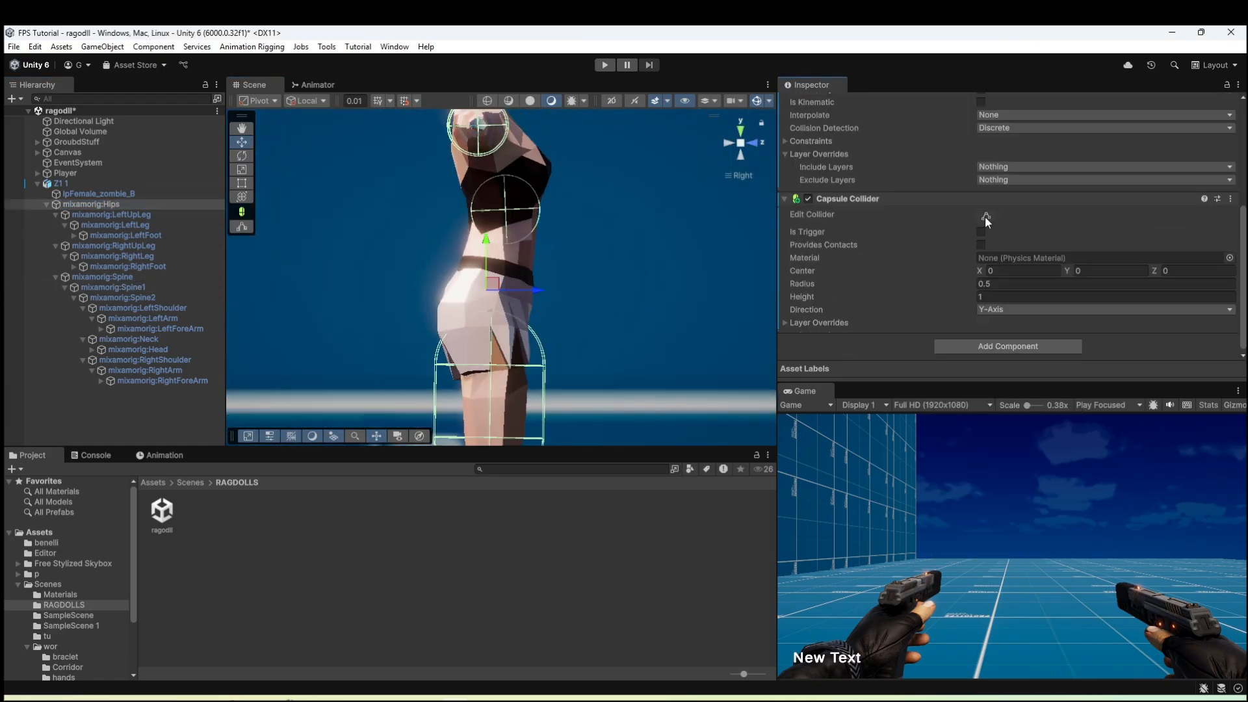
click(985, 218)
click(759, 143)
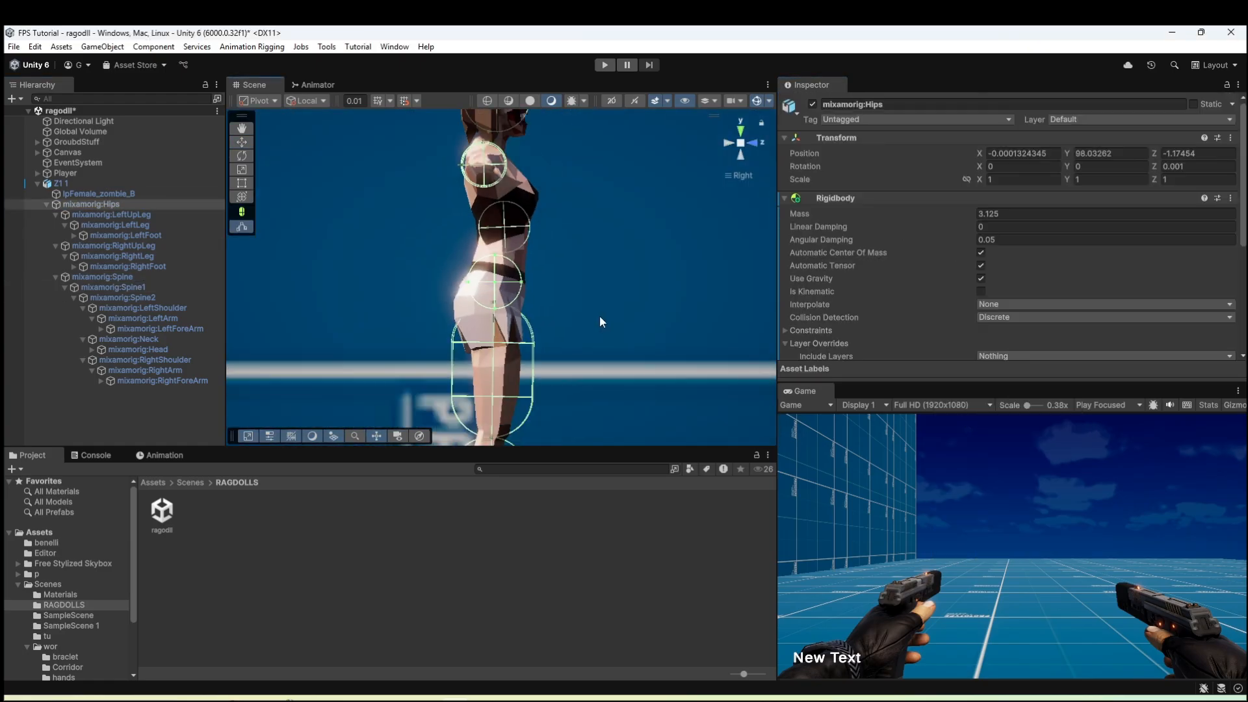
click(758, 141)
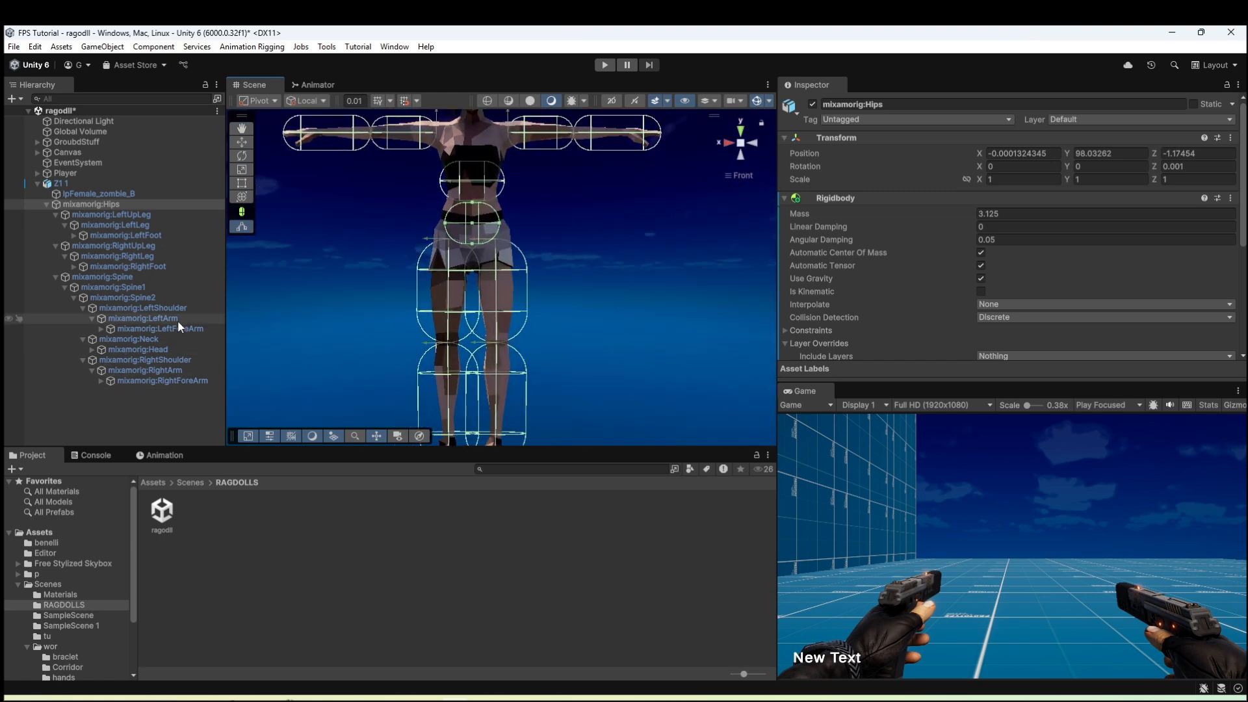
Narrow and refit the Capsule Collider of mixamorig:LeftUpLeg around the zombie's left thigh.
click(150, 215)
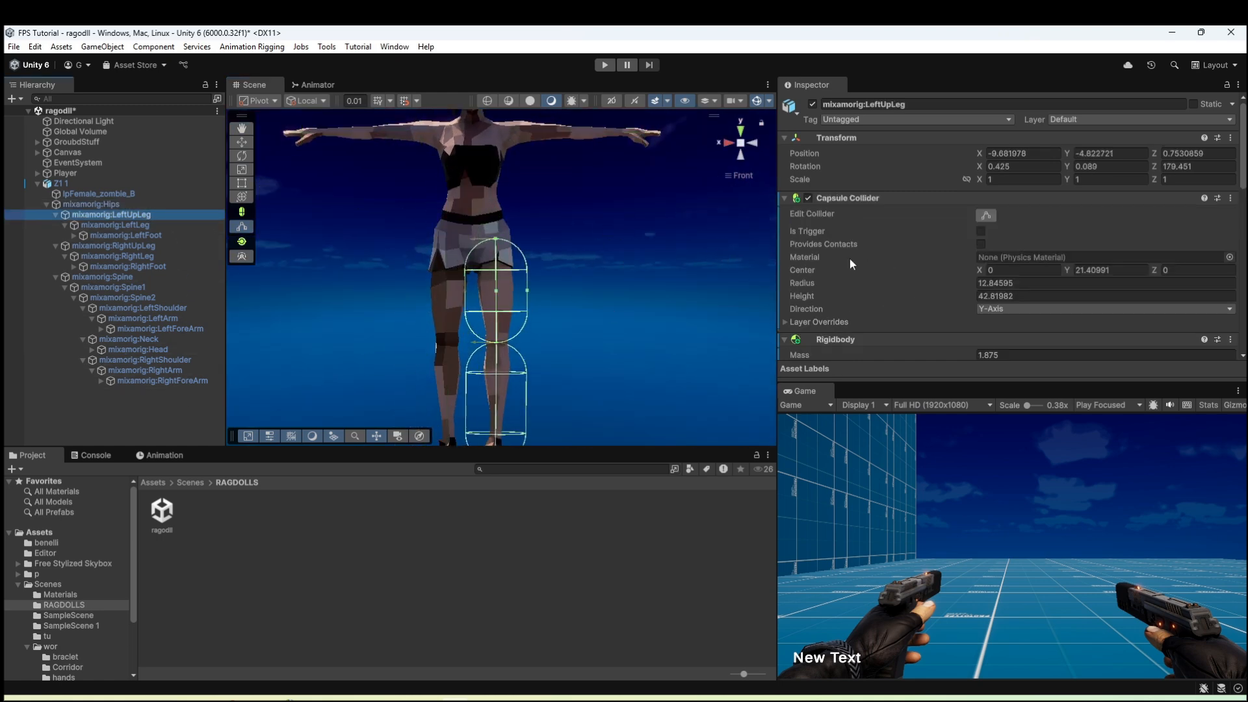
alt+drag(465, 290, 480, 290)
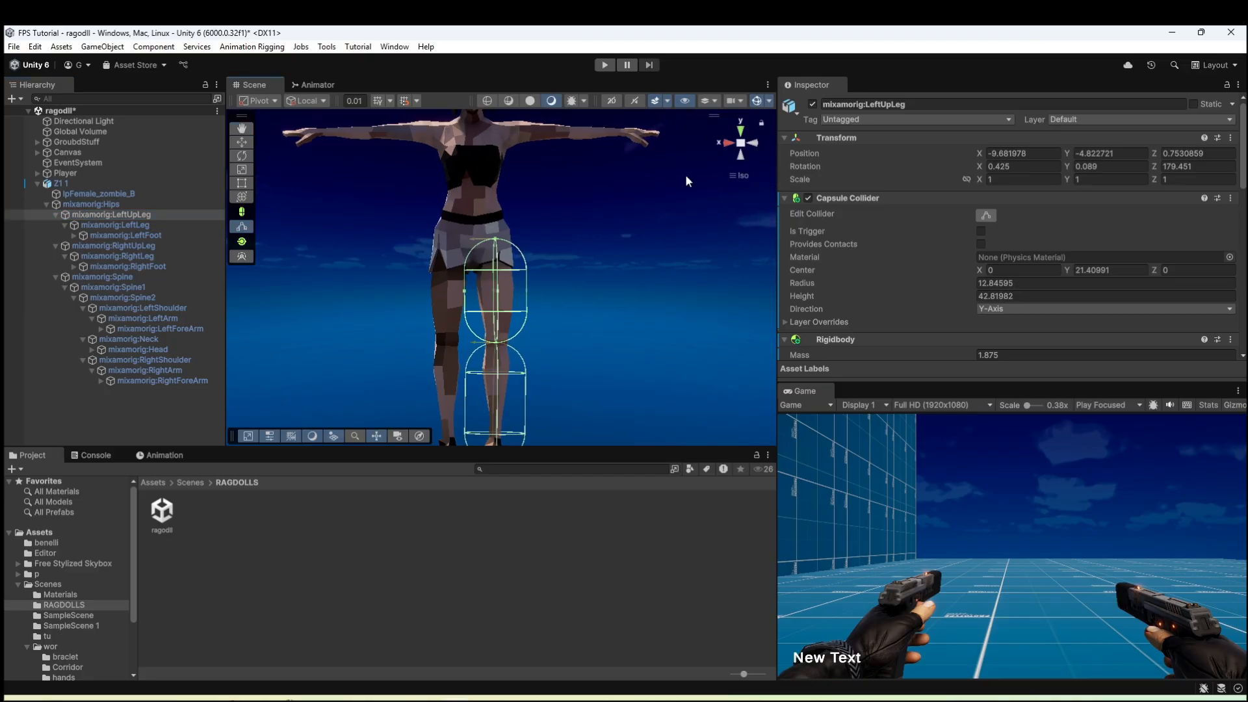
alt+drag(687, 181, 640, 208)
click(744, 144)
alt+drag(465, 290, 481, 291)
middle_drag(498, 250, 499, 153)
Narrow the Capsule Collider of mixamorig:LeftLeg to fit the lower leg, with a radius of about 5.2 and a height of about 49.8.
click(124, 225)
alt+drag(465, 308, 488, 309)
middle_drag(490, 309, 503, 319)
Copy the Capsule Collider values of mixamorig:LeftLeg onto mixamorig:RightLeg, and match mixamorig:RightUpLeg to mixamorig:LeftUpLeg.
click(1231, 198)
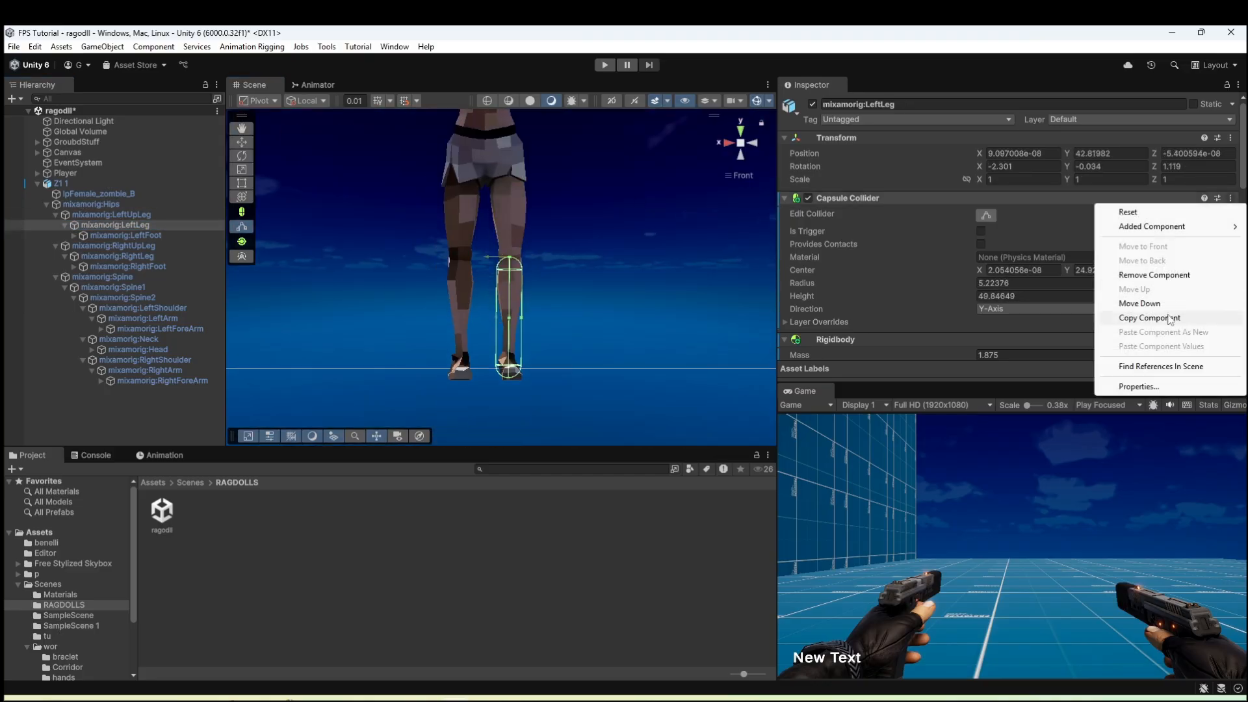
click(1170, 319)
click(136, 256)
click(1231, 198)
click(1180, 347)
click(130, 215)
click(132, 245)
Fit the Capsule Colliders of mixamorig:LeftArm and mixamorig:LeftForeArm around the zombie's left arm.
middle_drag(553, 188, 560, 324)
click(143, 319)
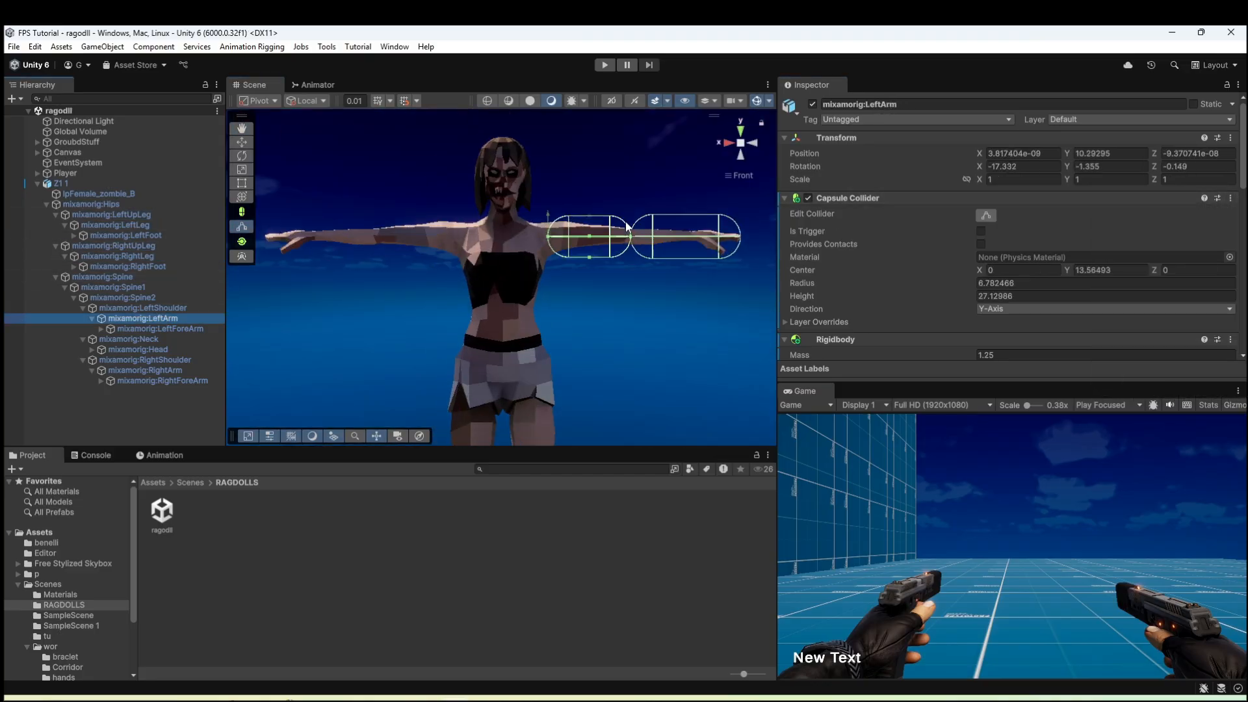
click(160, 329)
drag(559, 304, 560, 286)
Copy the left arm's fitted Capsule Collider values onto mixamorig:RightForeArm and mixamorig:RightArm.
click(1231, 198)
click(1170, 318)
click(162, 381)
click(1231, 198)
click(1195, 347)
click(145, 371)
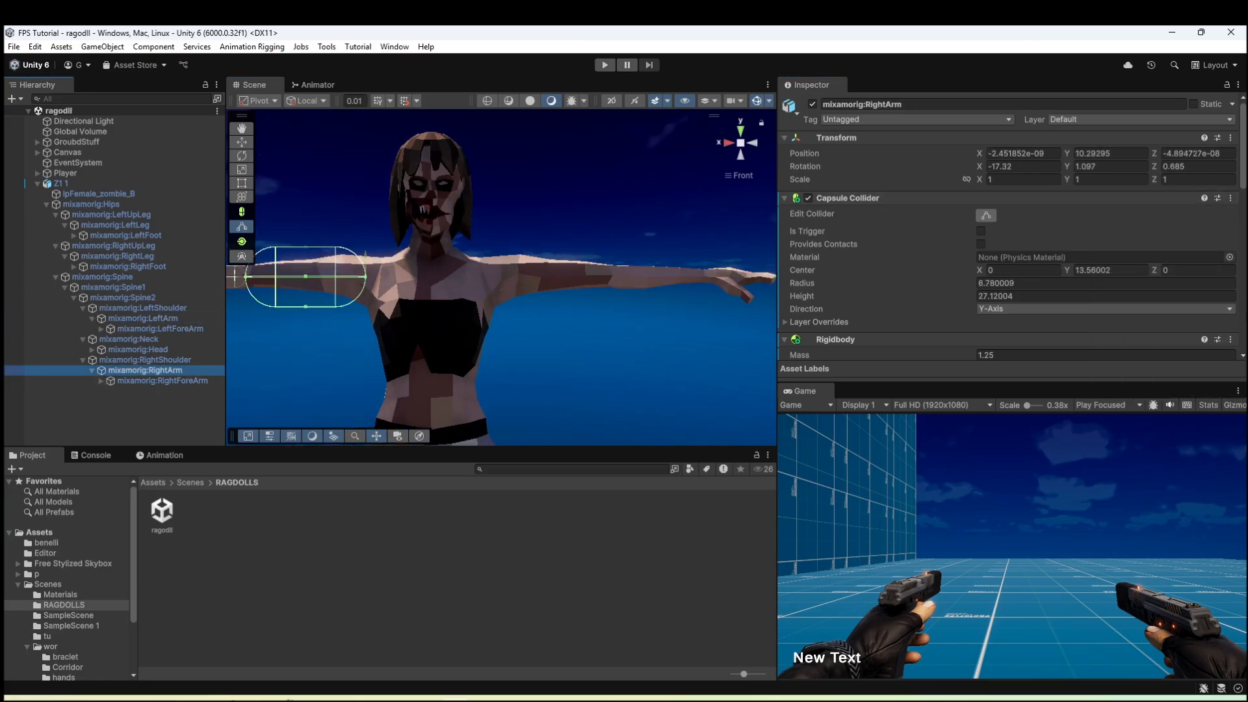
click(1230, 198)
click(1195, 347)
Run the scene and examine how the zombie ragdoll falls onto the floor.
scroll(553, 286, down, 4)
middle_drag(553, 306, 541, 32)
click(545, 277)
scroll(561, 276, up, 2)
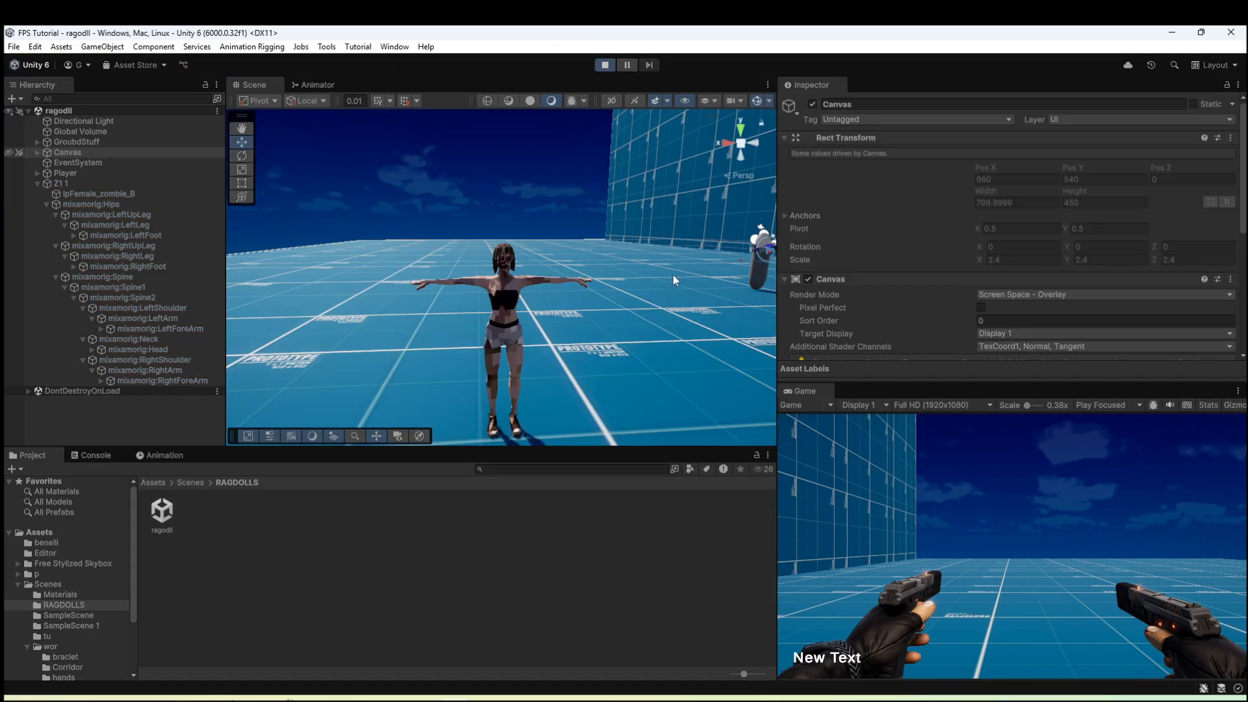
right_click(669, 282)
right_drag(636, 263, 572, 408)
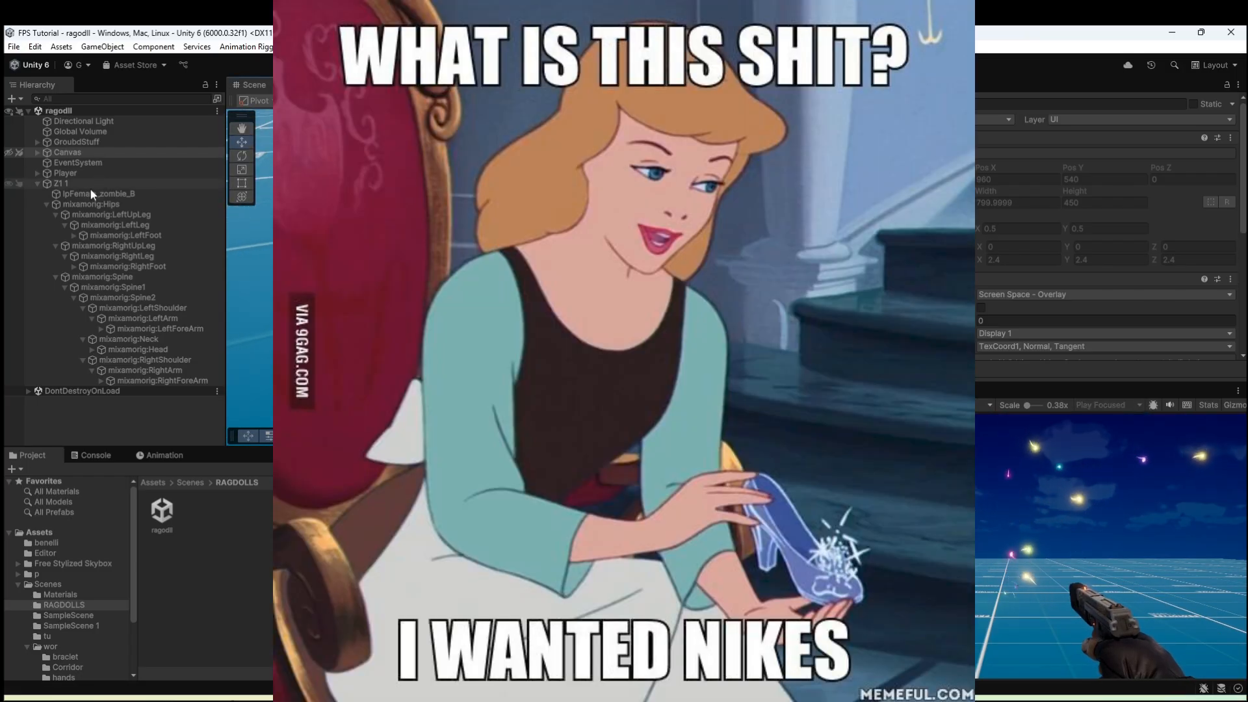
Rotate the Z1 1 zombie around several axes in play mode to test how its ragdoll joints react.
click(90, 191)
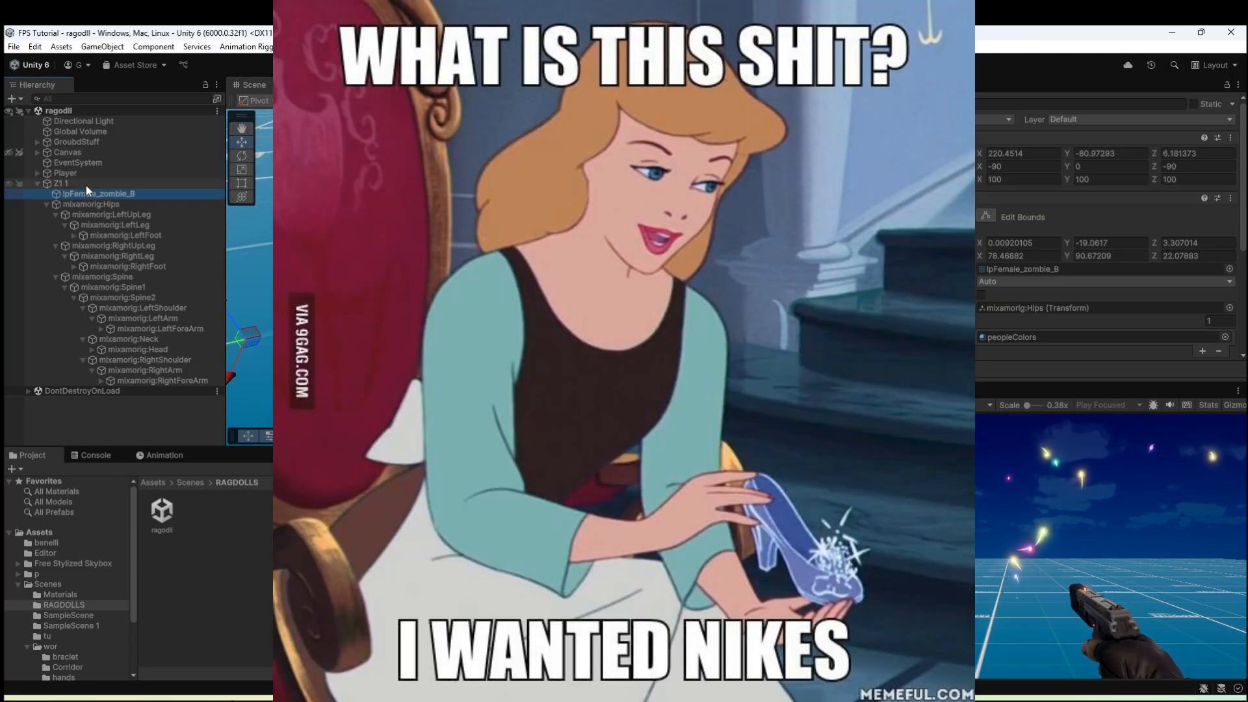
click(86, 185)
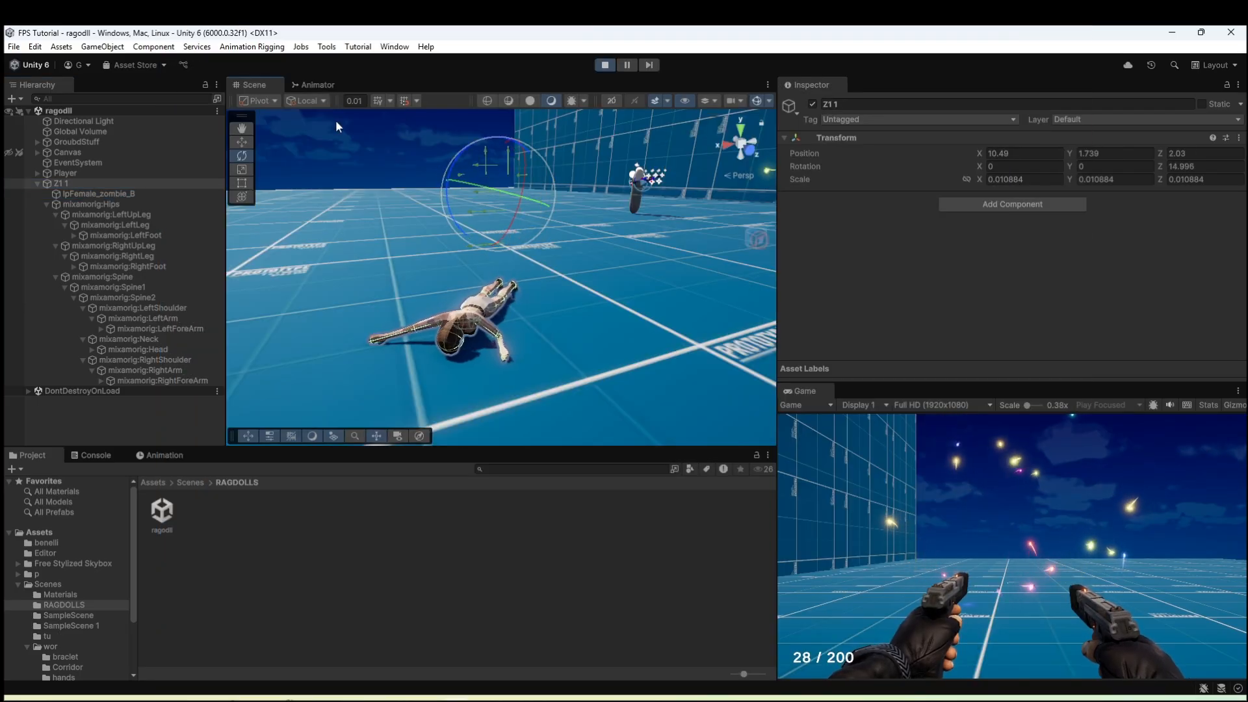
drag(451, 167, 533, 88)
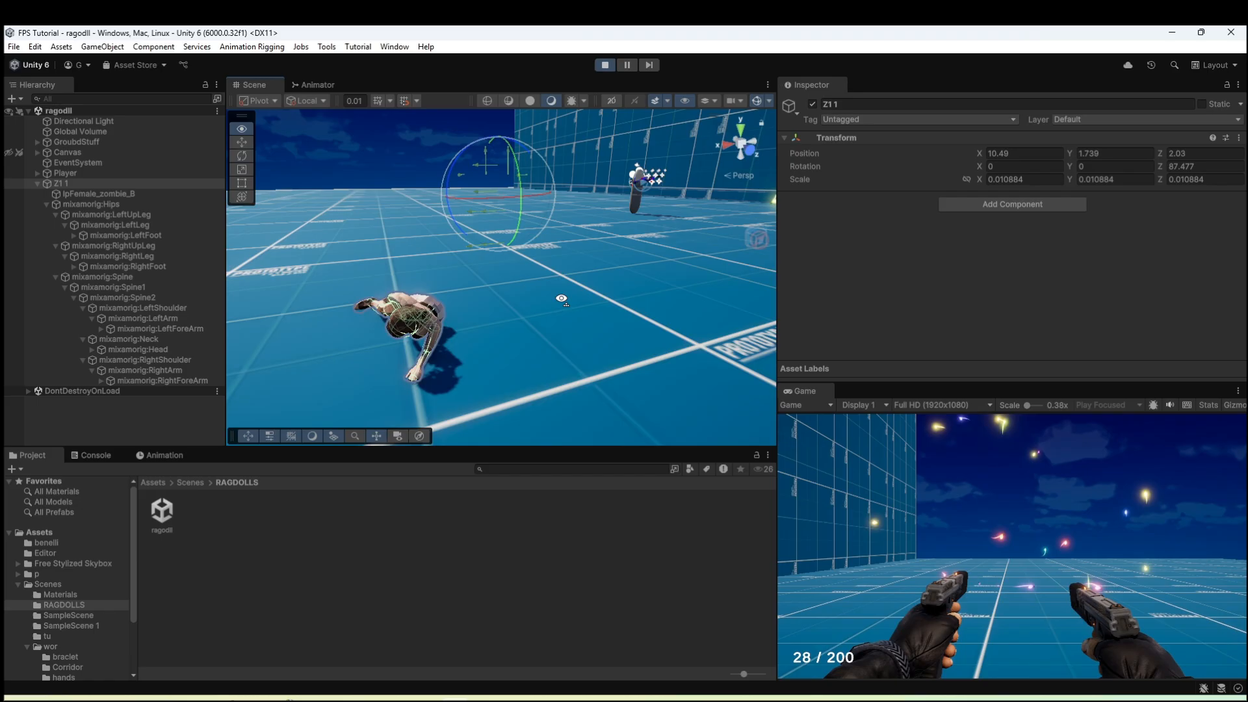
right_drag(567, 287, 495, 176)
drag(495, 176, 579, 288)
right_drag(580, 294, 471, 283)
alt+drag(472, 285, 614, 278)
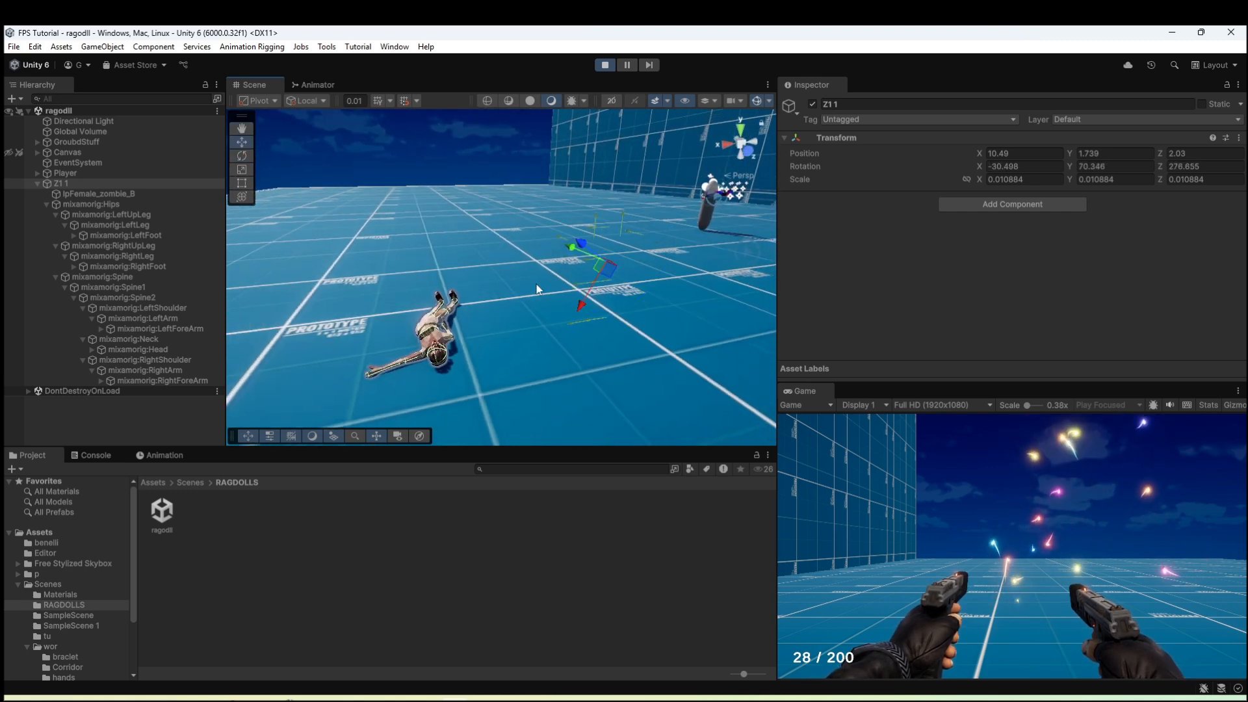
Move Z1 1 up and down in play mode to test how the ragdoll reacts to being thrown around.
right_drag(588, 295, 540, 278)
key(s)
drag(561, 246, 561, 54)
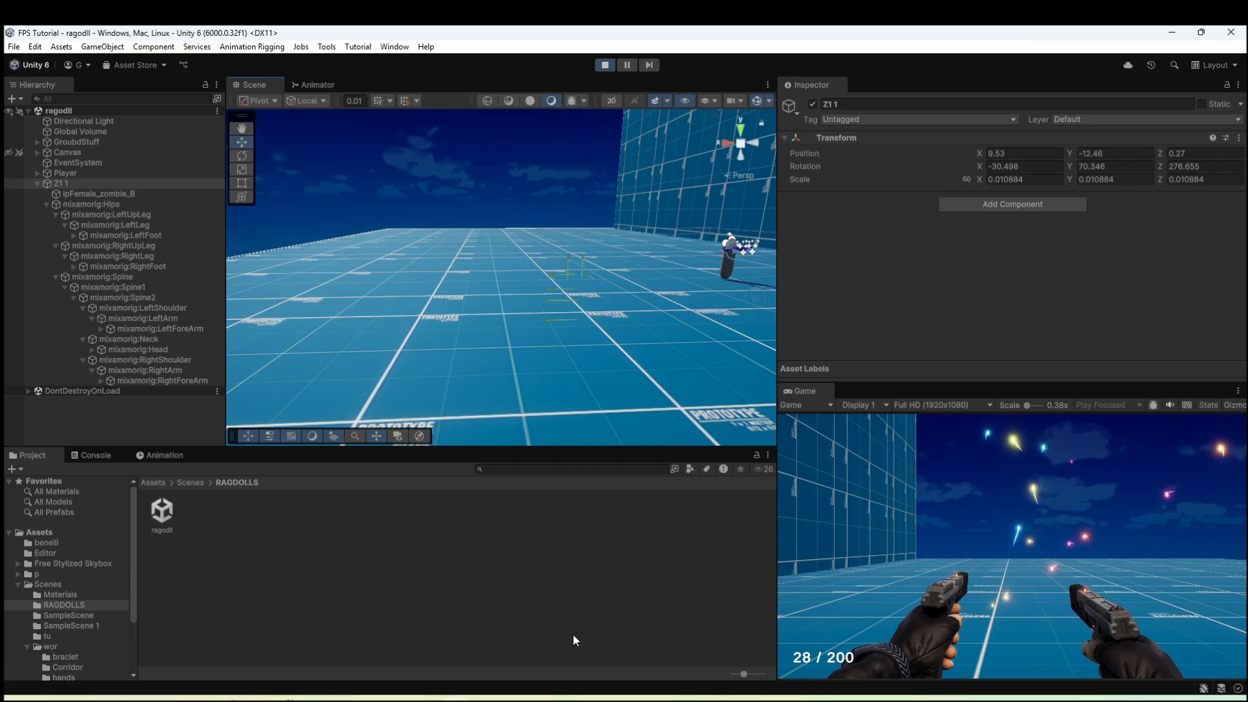
right_drag(580, 338, 575, 649)
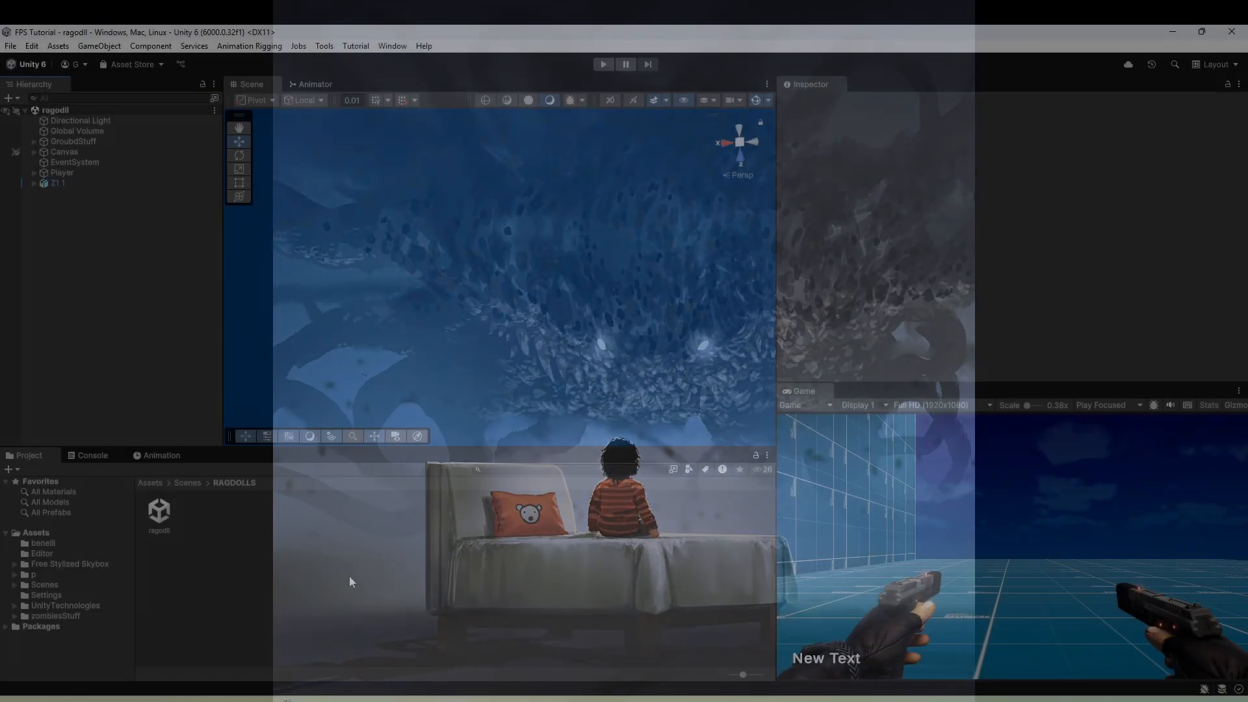
Create a MonoBehaviour script named ragdollHealth in the RAGDOLLS folder.
right_click(349, 576)
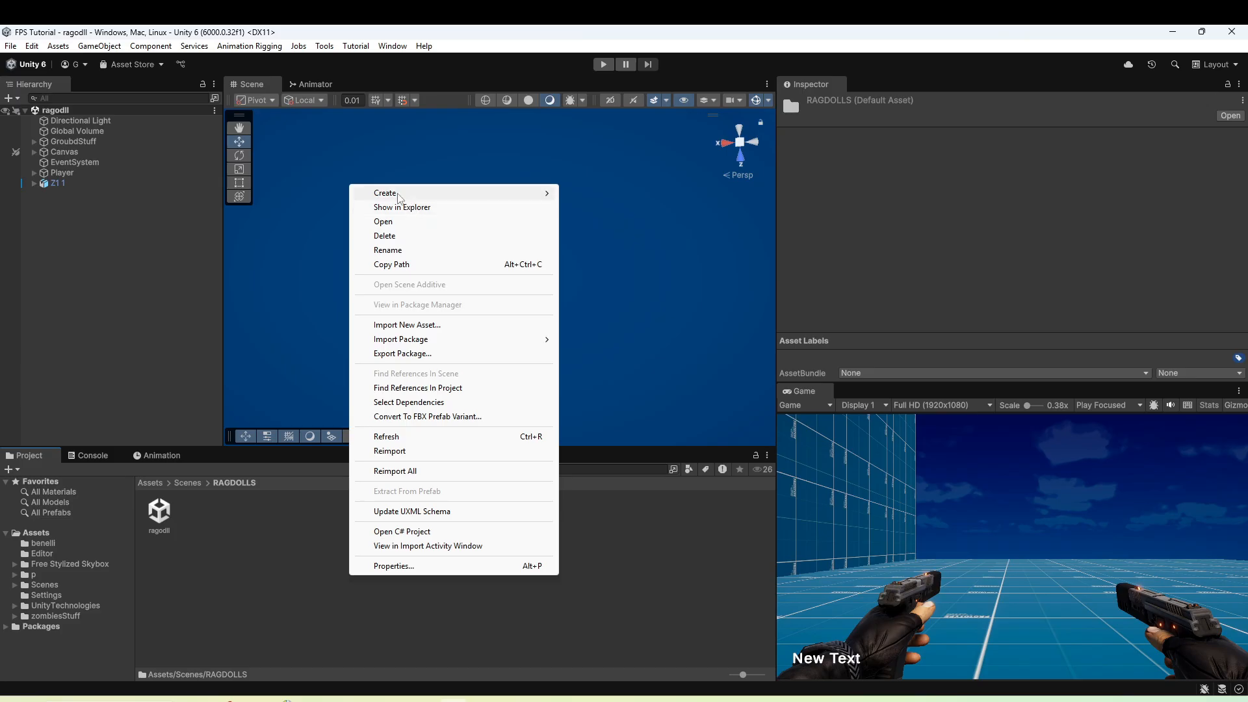
mouse_move(400, 195)
click(639, 227)
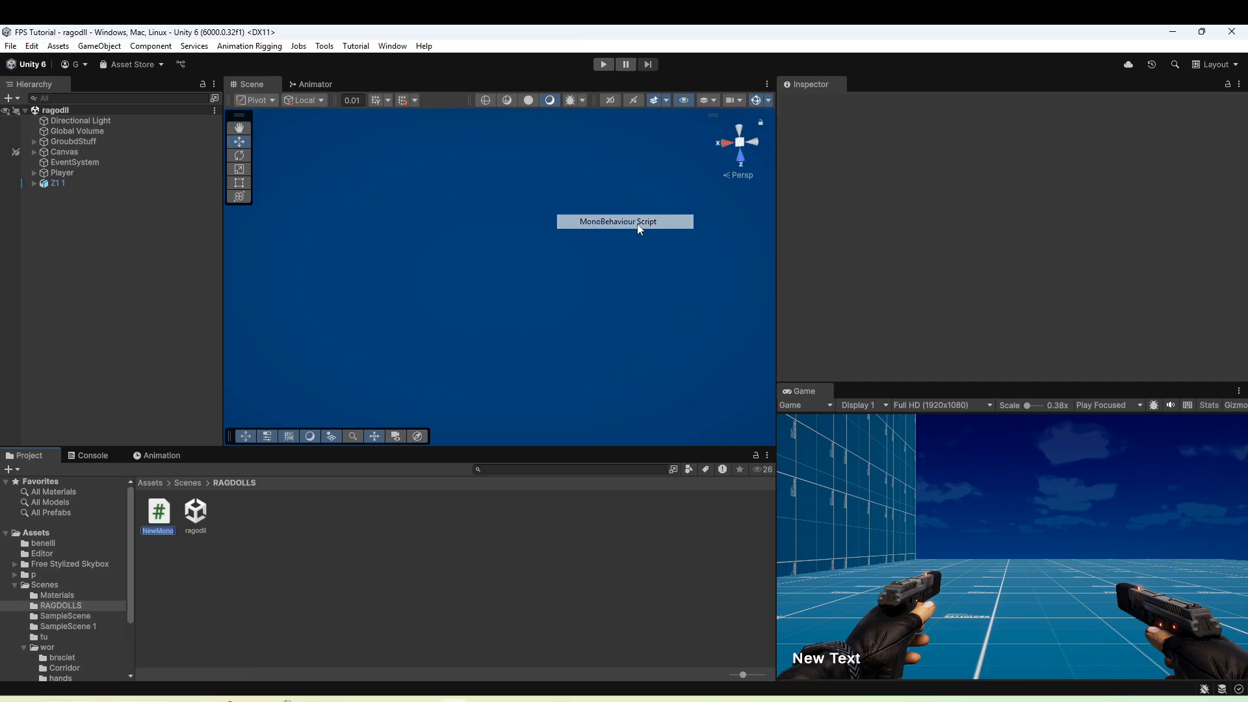
text(ragdoll)
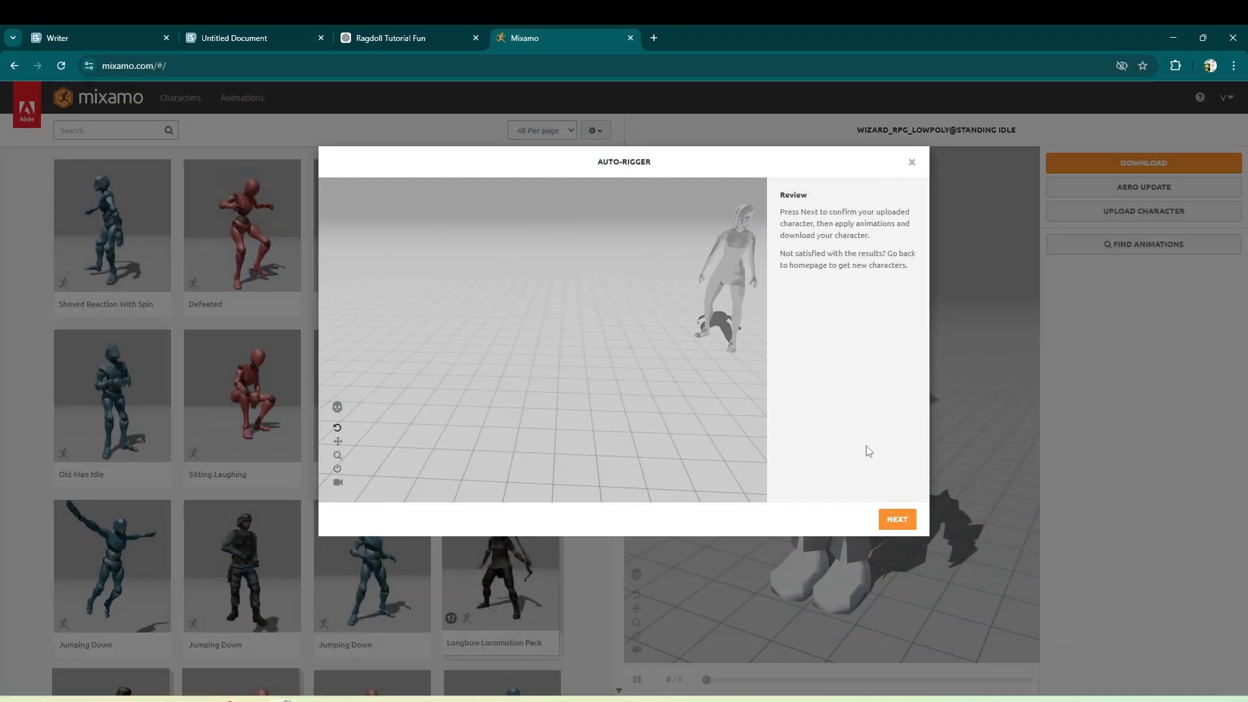
In Mixamo, confirm the auto-rigged zombie, search for "zombie idle", and download the animation.
click(898, 520)
click(126, 130)
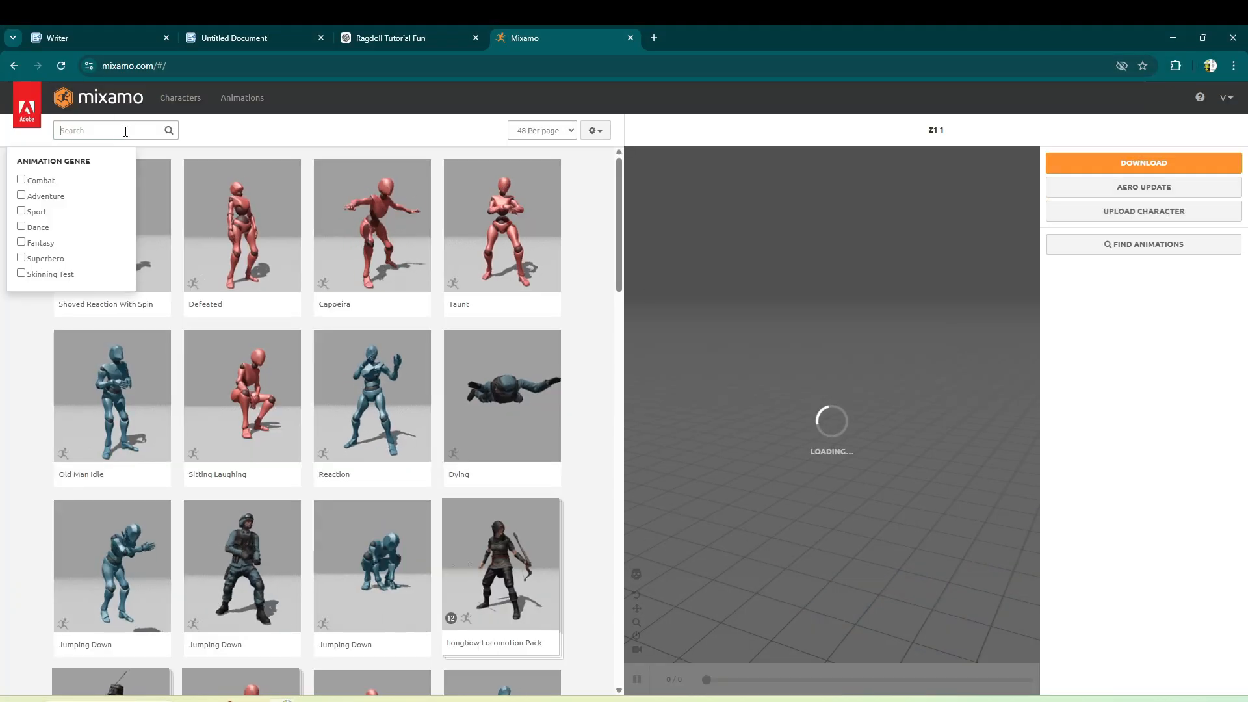
text(zombie idle)
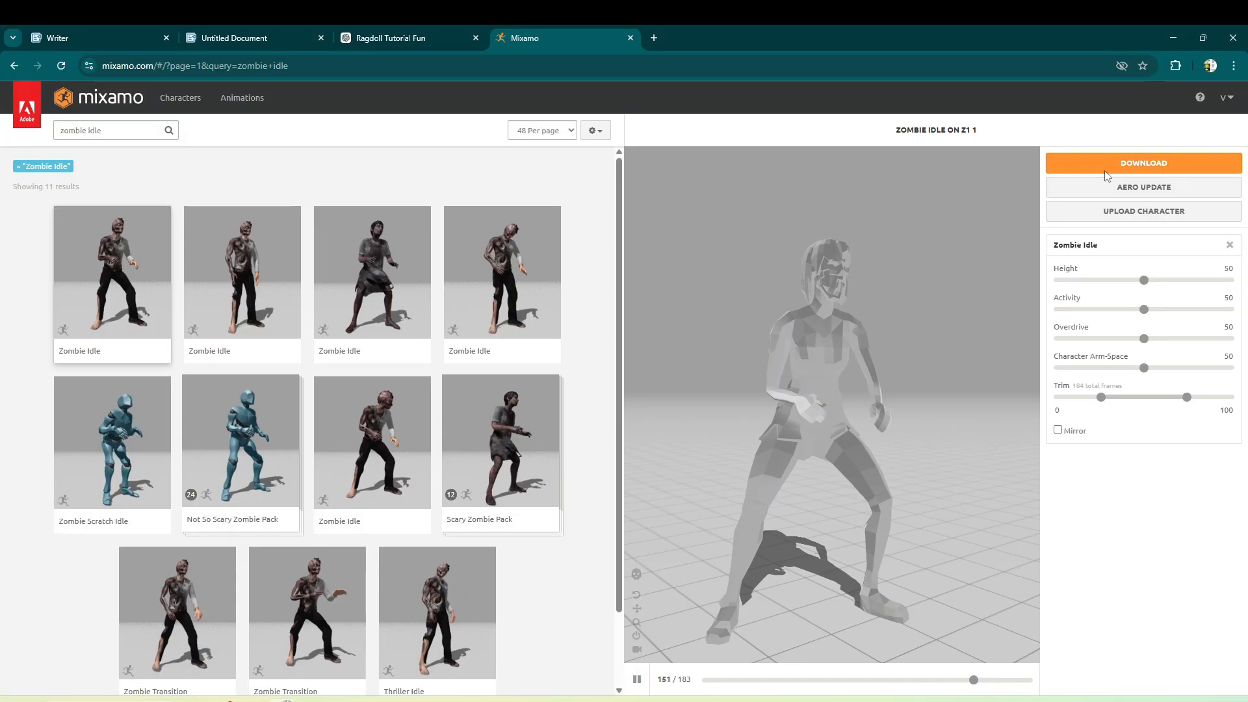
click(1144, 162)
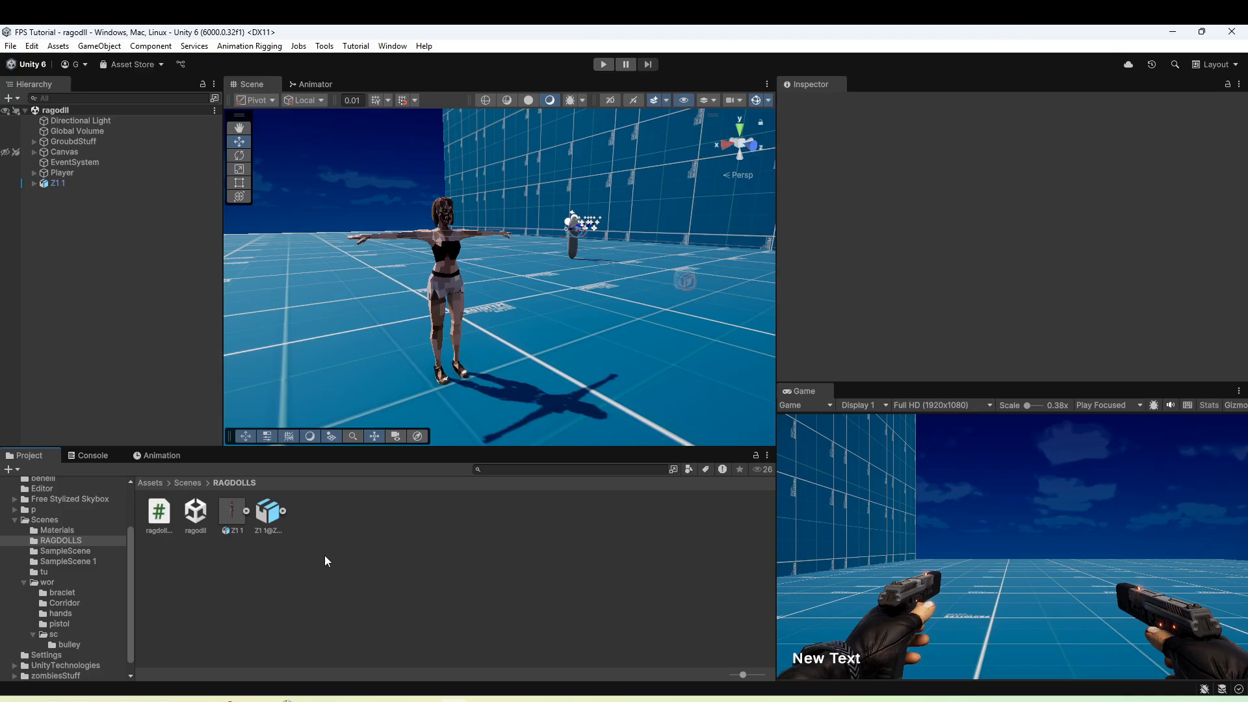
In Unity, duplicate the Zombie Idle clip out of the Z1 1@Zombie Idle model and delete the original FBX.
click(283, 511)
click(342, 516)
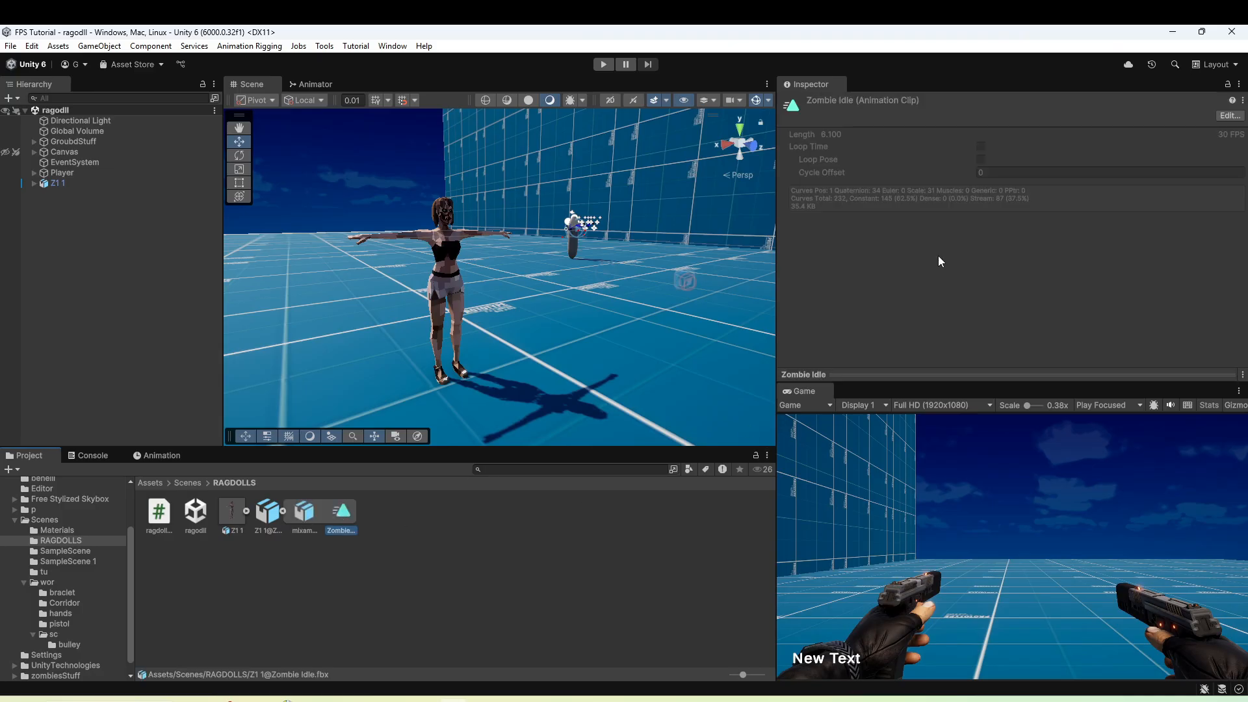
key(ctrl+d)
click(269, 524)
key(Delete)
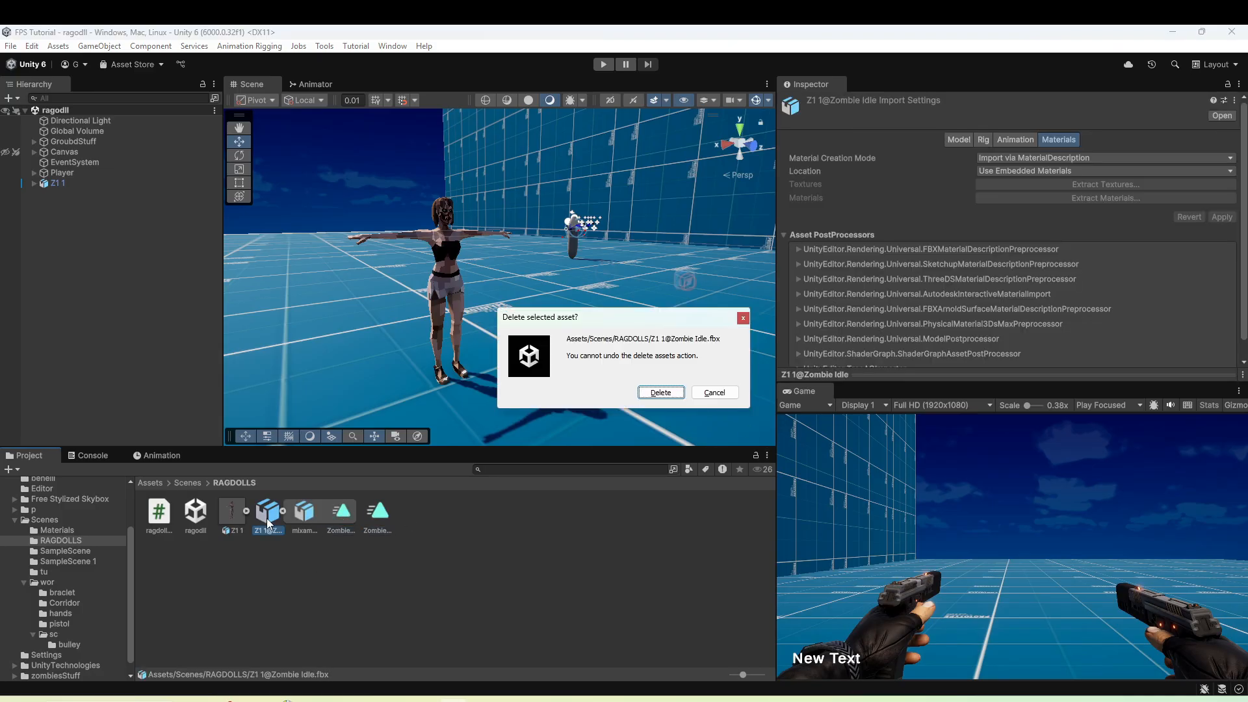
key(Return)
Enable Loop Time on the extracted Zombie Idle clip and assign the clip to Z1 1 in the scene.
click(273, 520)
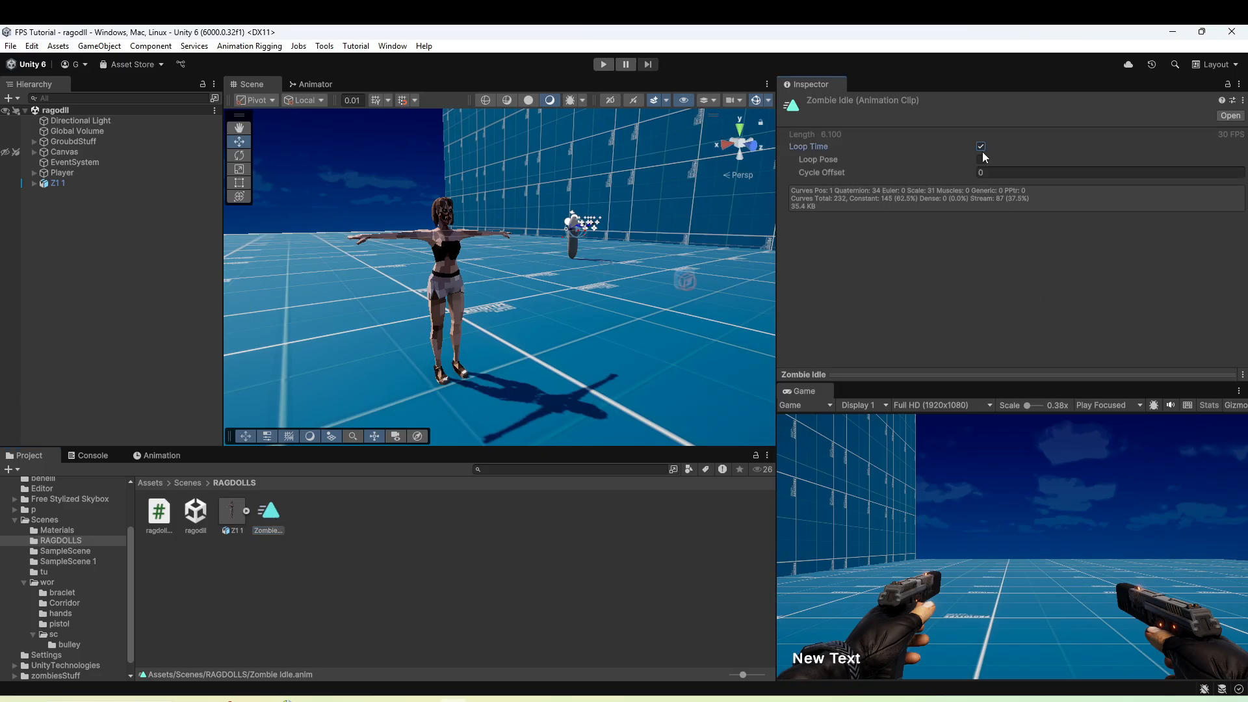
drag(185, 345, 56, 185)
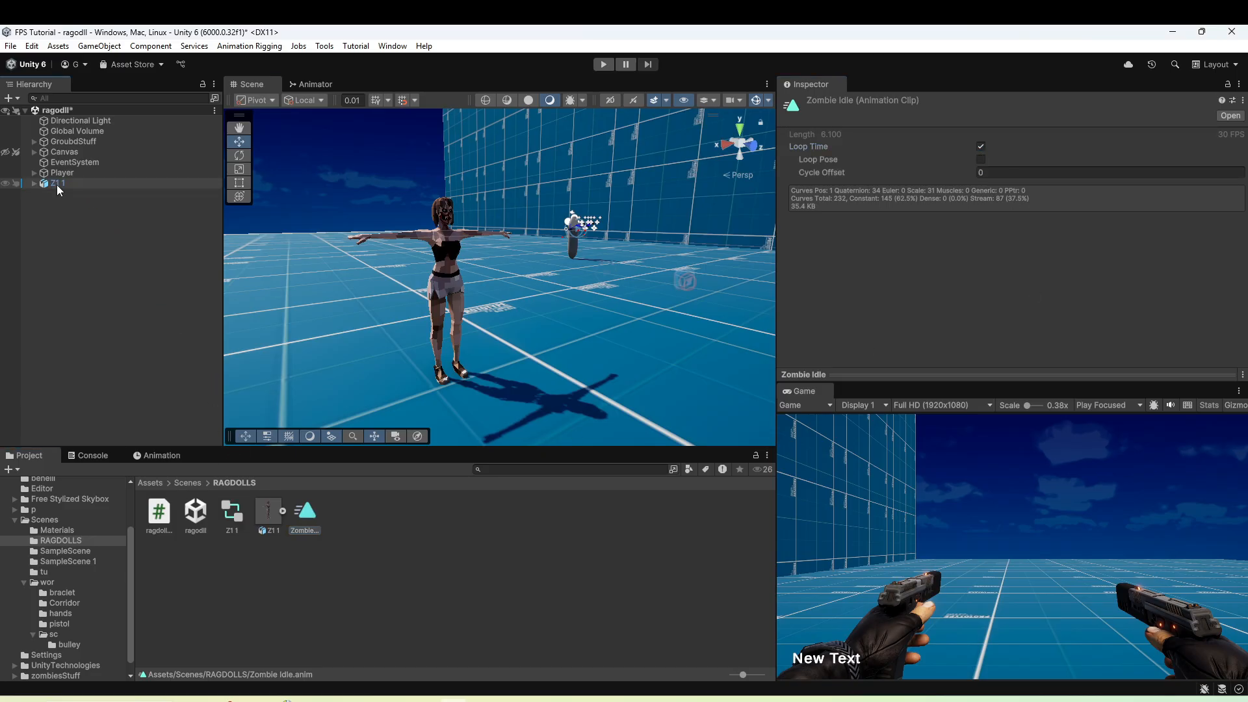
Check the Animator on Z1 1 and preview its Zombie Idle animation.
click(57, 185)
scroll(1007, 252, down, 1)
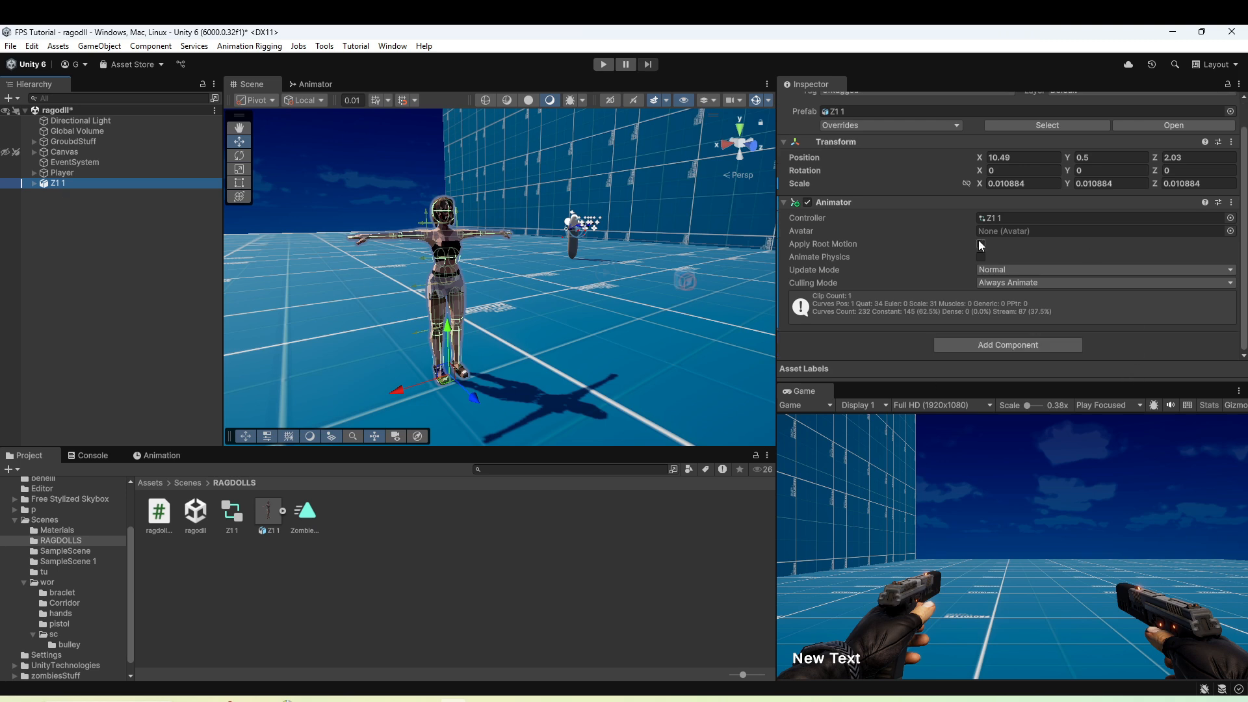
click(156, 457)
key(space)
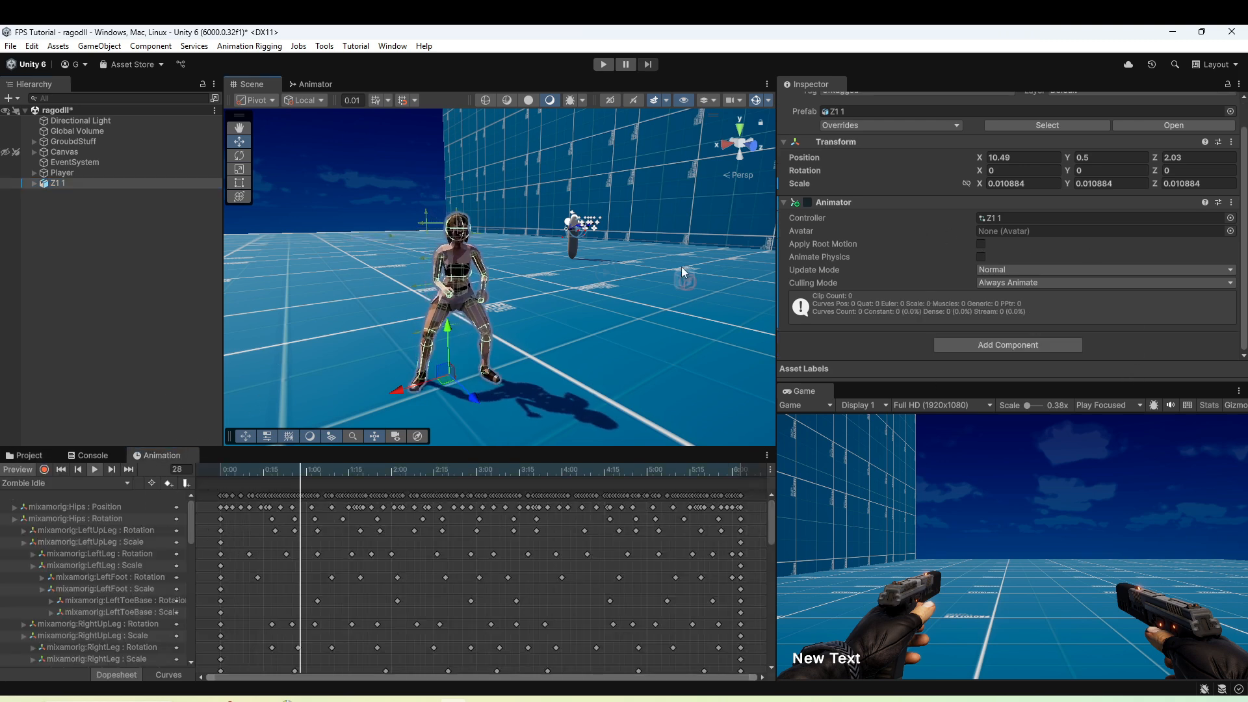
key(w)
key(a)
mouse_move(682, 268)
right_down()
mouse_move(661, 282)
mouse_move(749, 253)
mouse_move(698, 274)
right_up()
key(d)
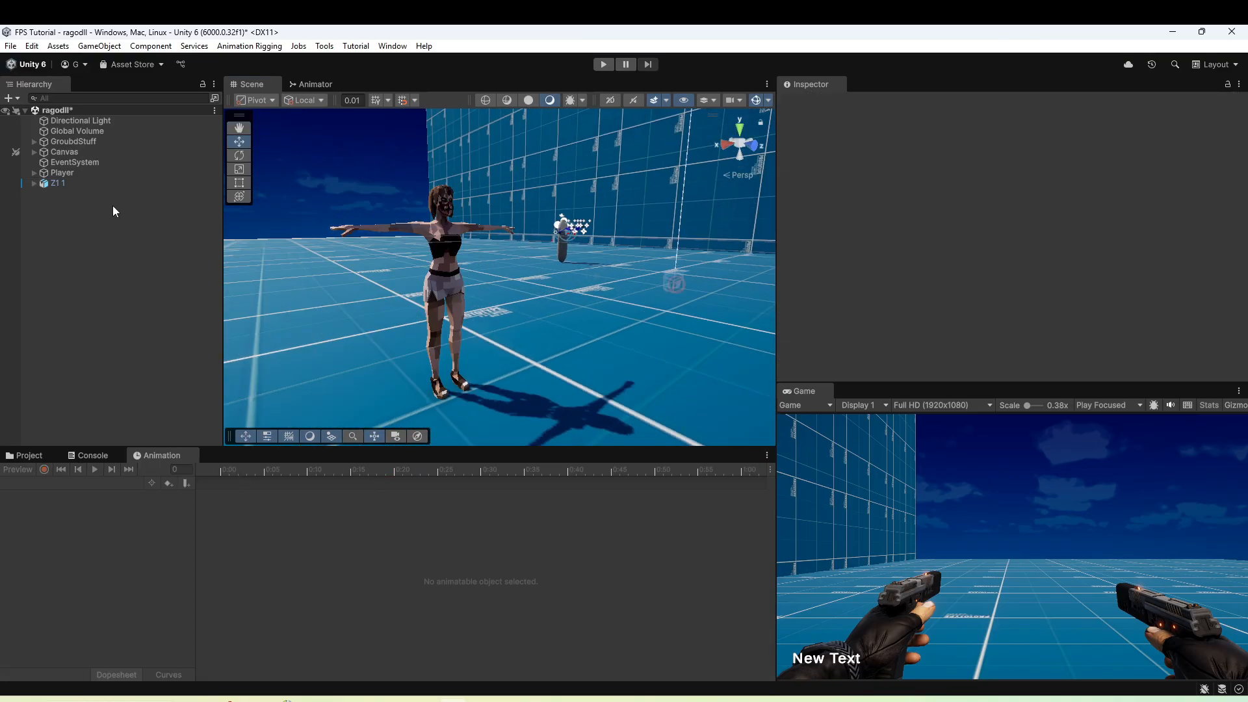
Run the scene and view the zombie playing its idle animation.
click(98, 182)
click(603, 64)
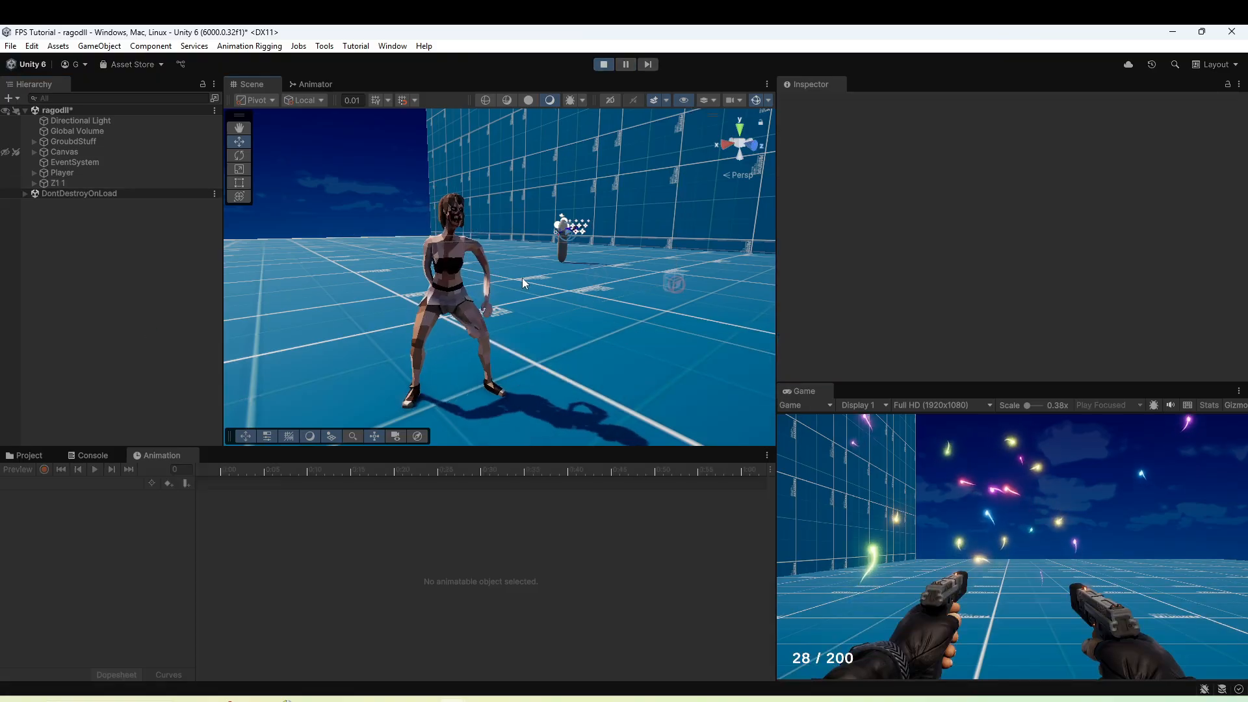
right_drag(523, 283, 449, 253)
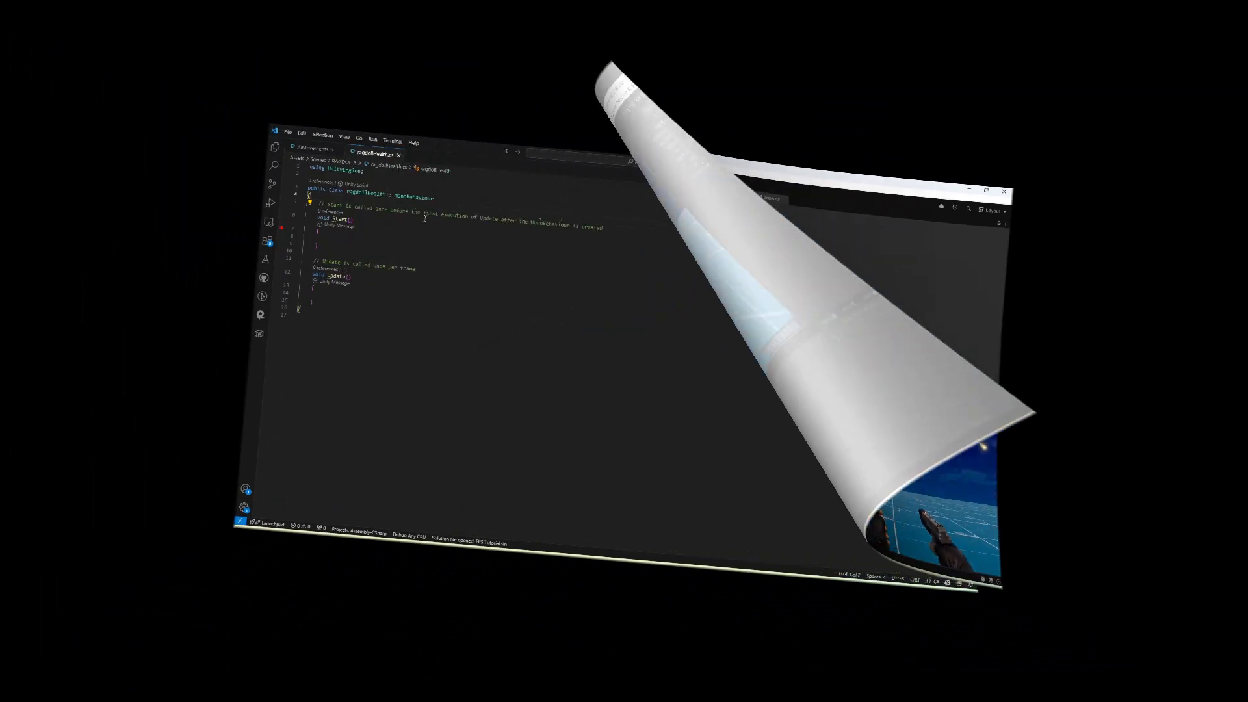
In Visual Studio Code, declare a public GameObject array named joints at the top of the ragdollHealth class.
key(Return)
text(public Gam)
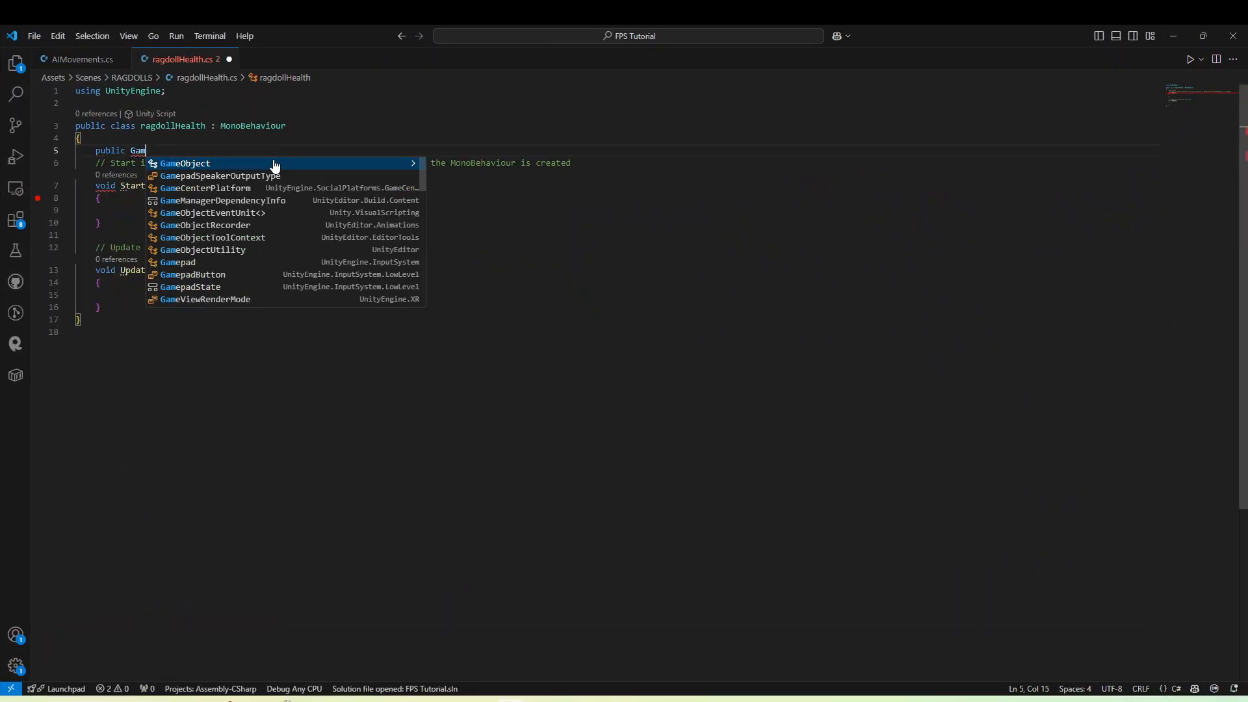
click(275, 165)
text(p)
key(BackSpace)
text([] jo)
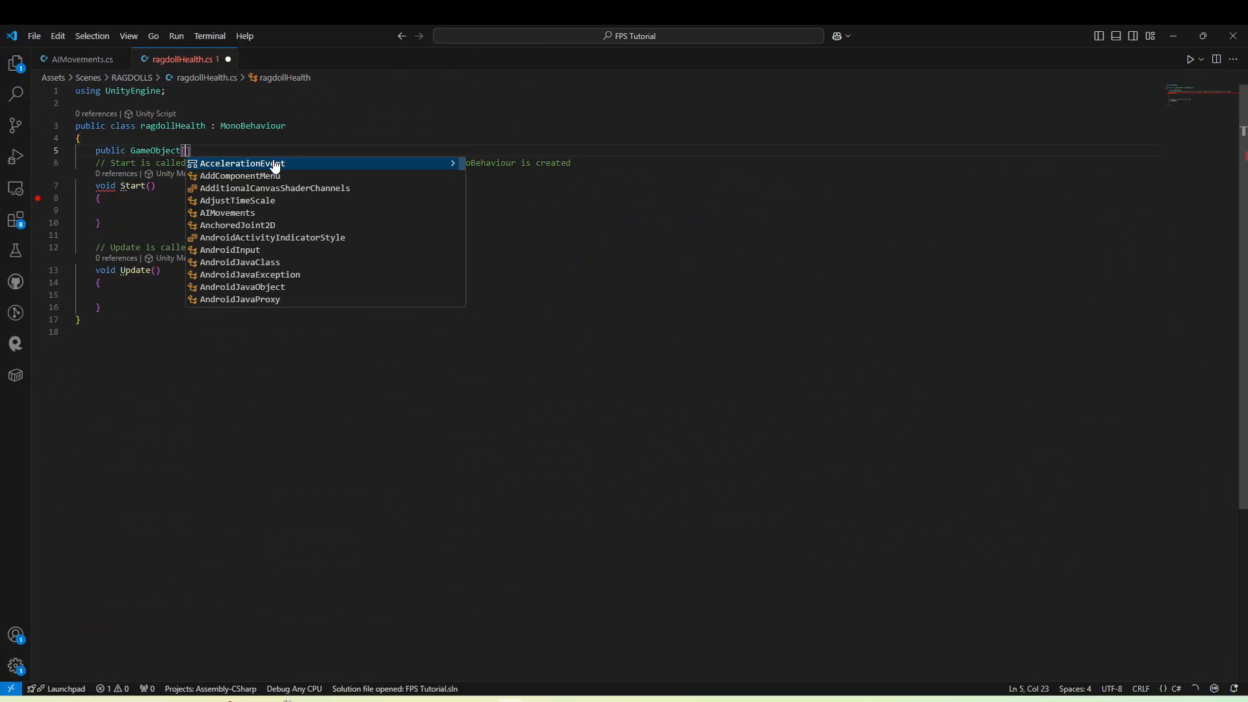
text(ints;)
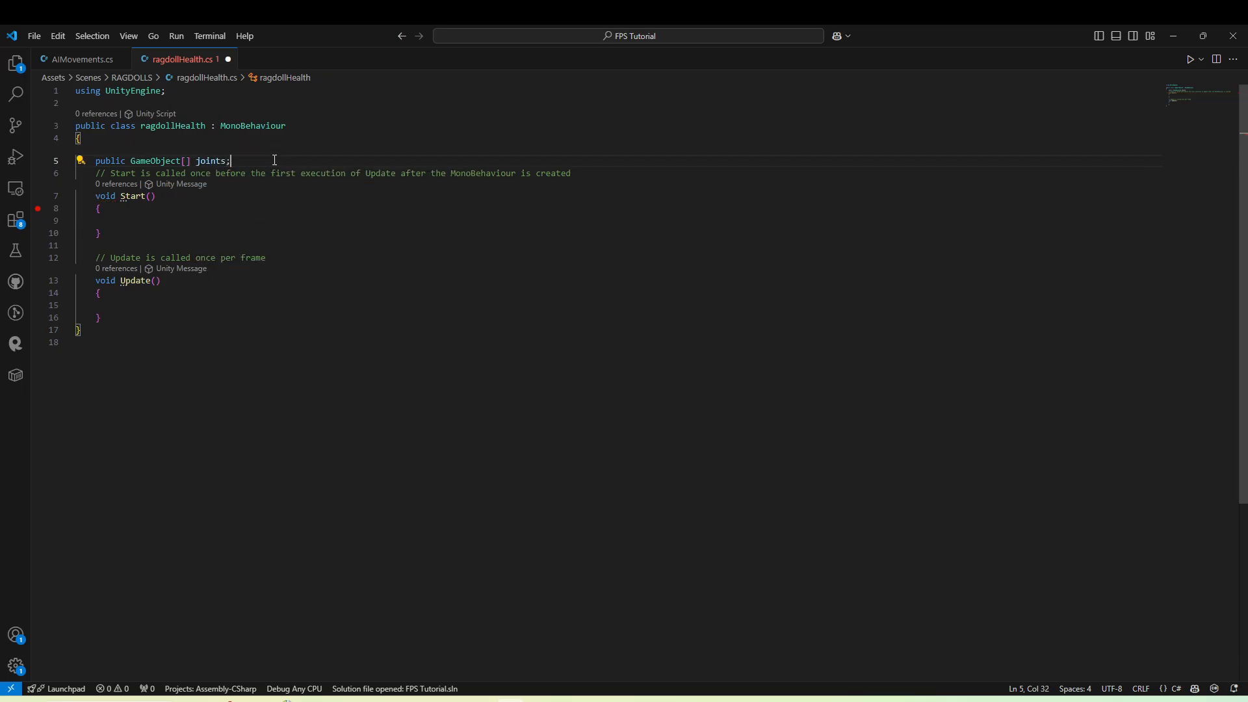
drag(274, 160, 156, 144)
click(278, 147)
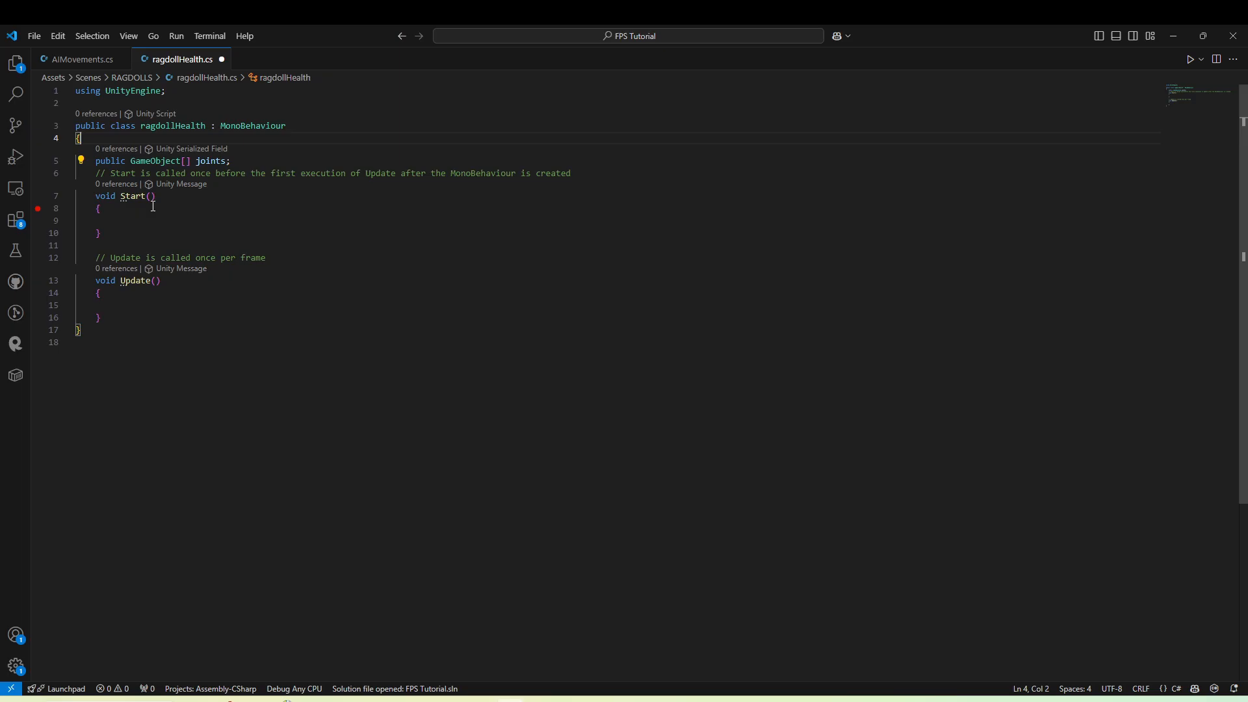
In Start, add a foreach loop over joints that sets each joint's Rigidbody isKinematic to true.
text(fore)
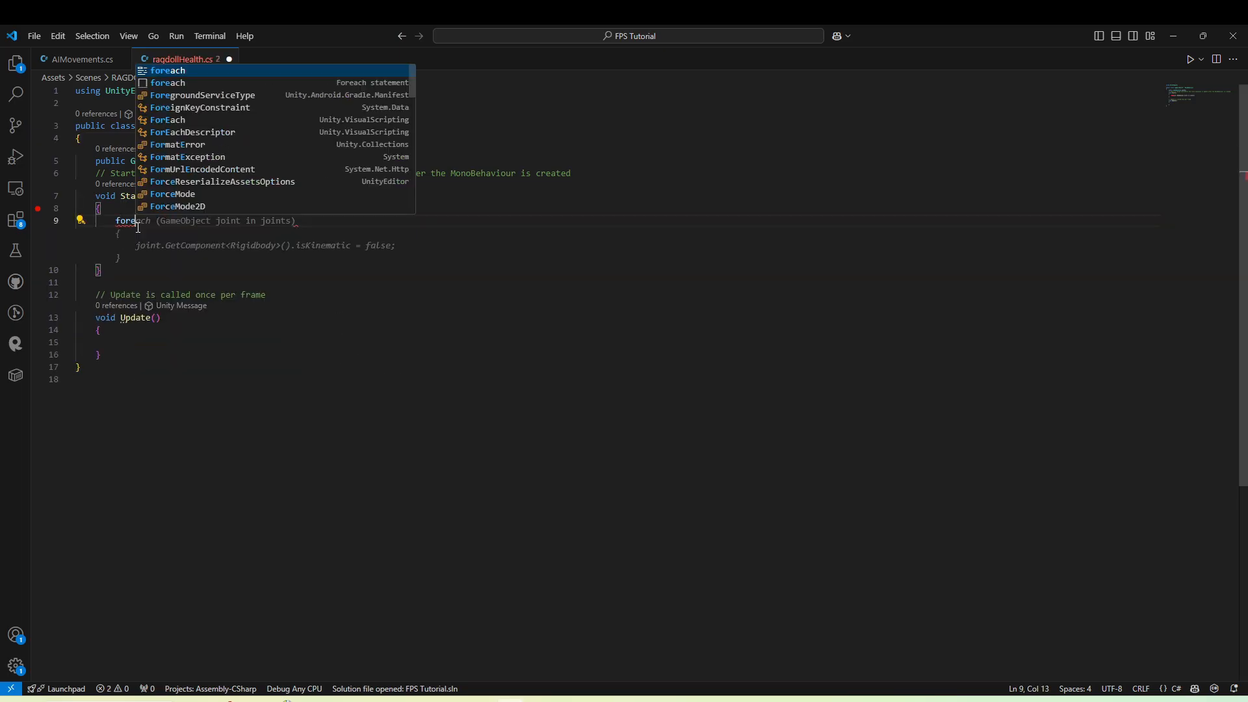
key(Return)
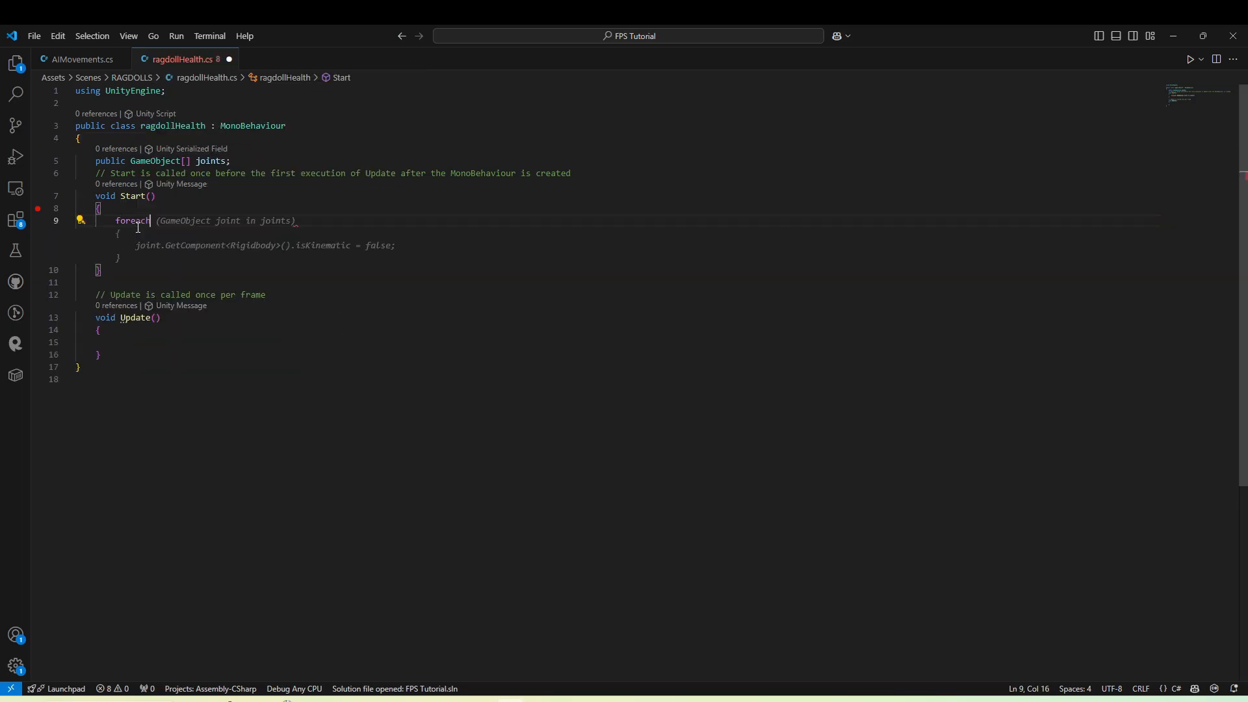
key(Tab)
double_click(381, 245)
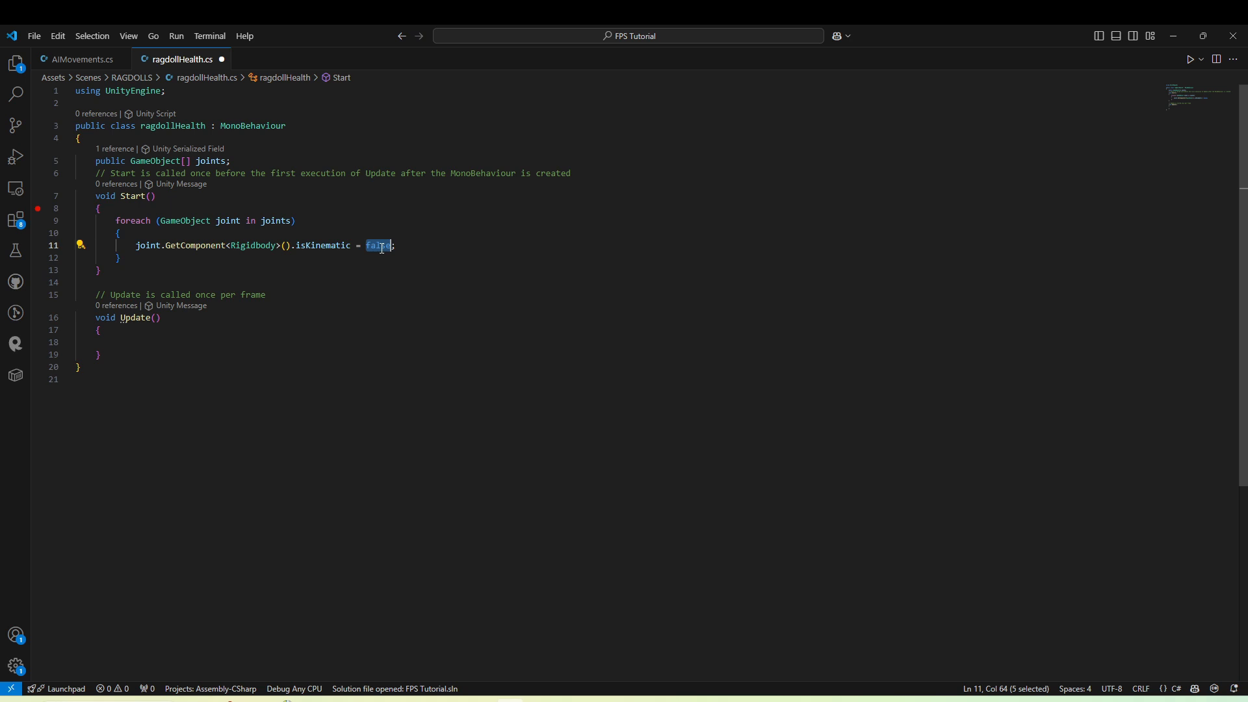
text(true;)
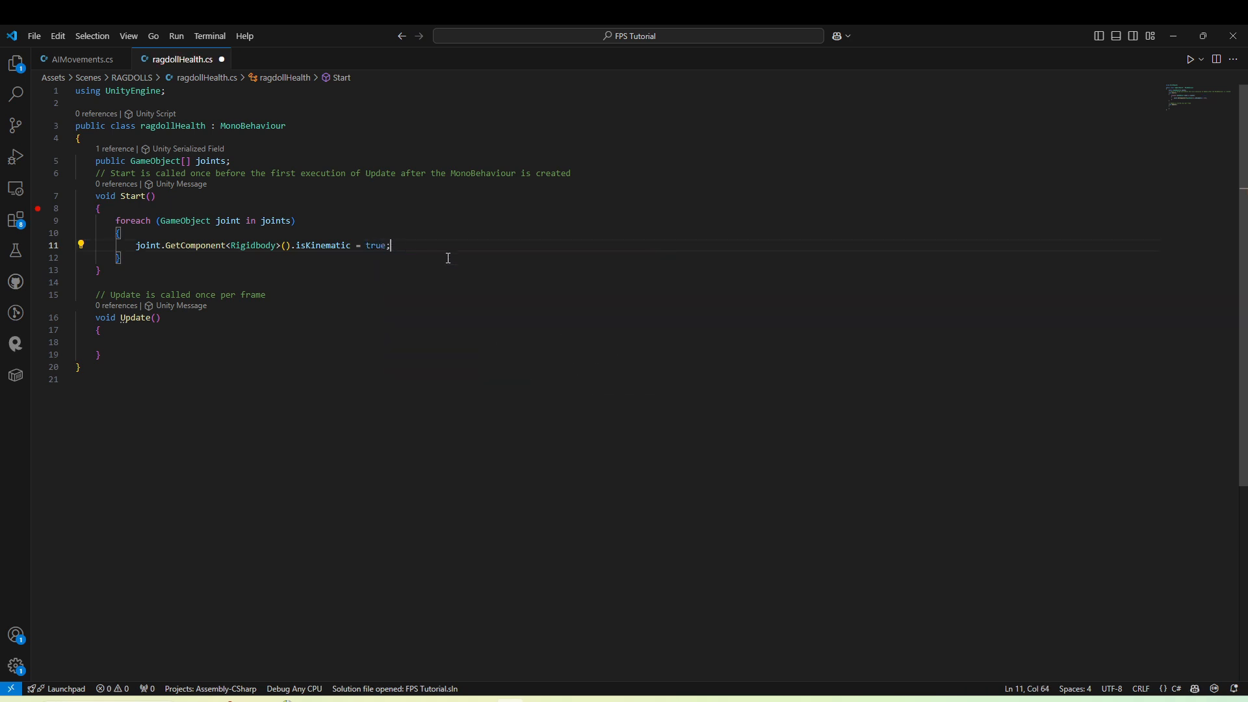
drag(127, 270, 67, 196)
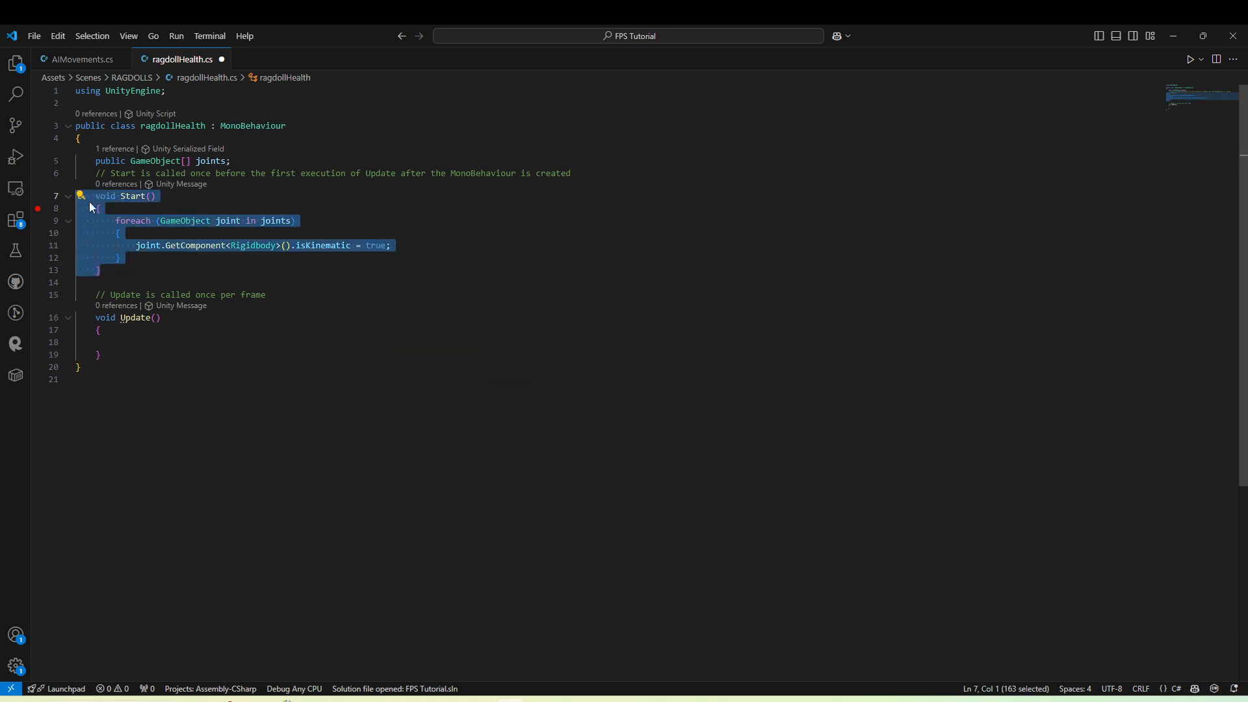
click(242, 283)
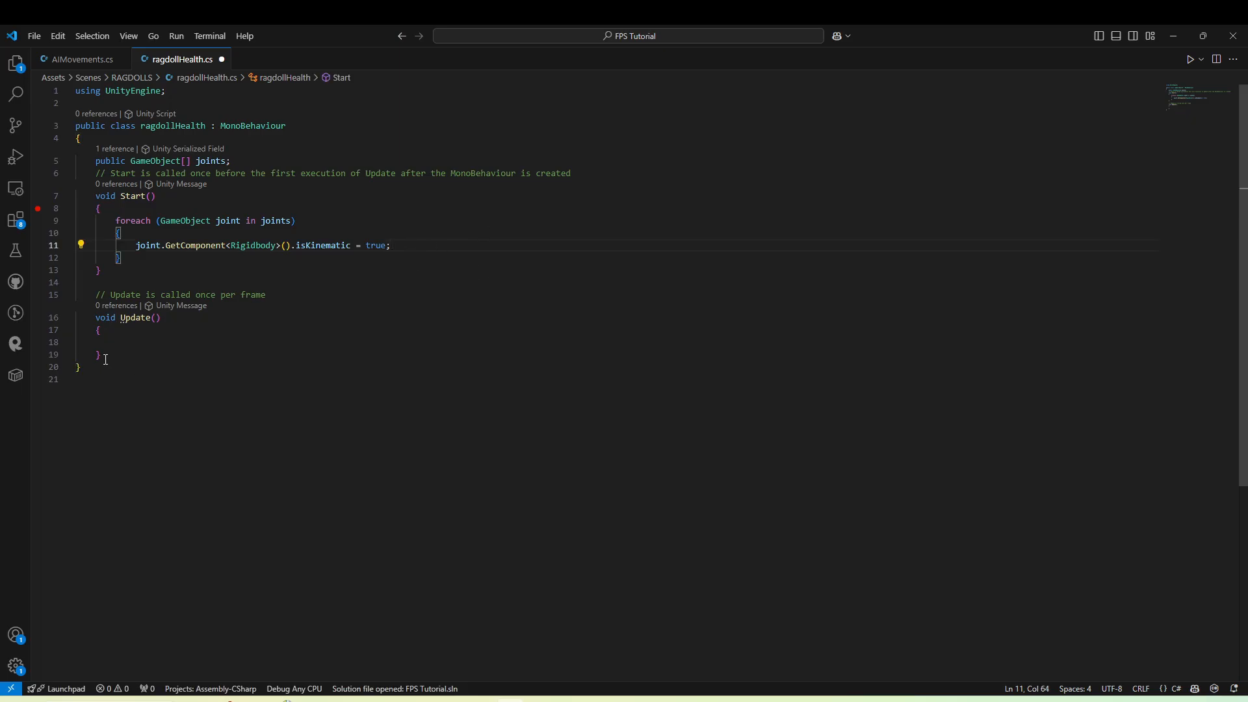
Replace Update with a public TakeDamage(int damage) method that subtracts damage from a newly declared public int health.
drag(106, 360, 75, 318)
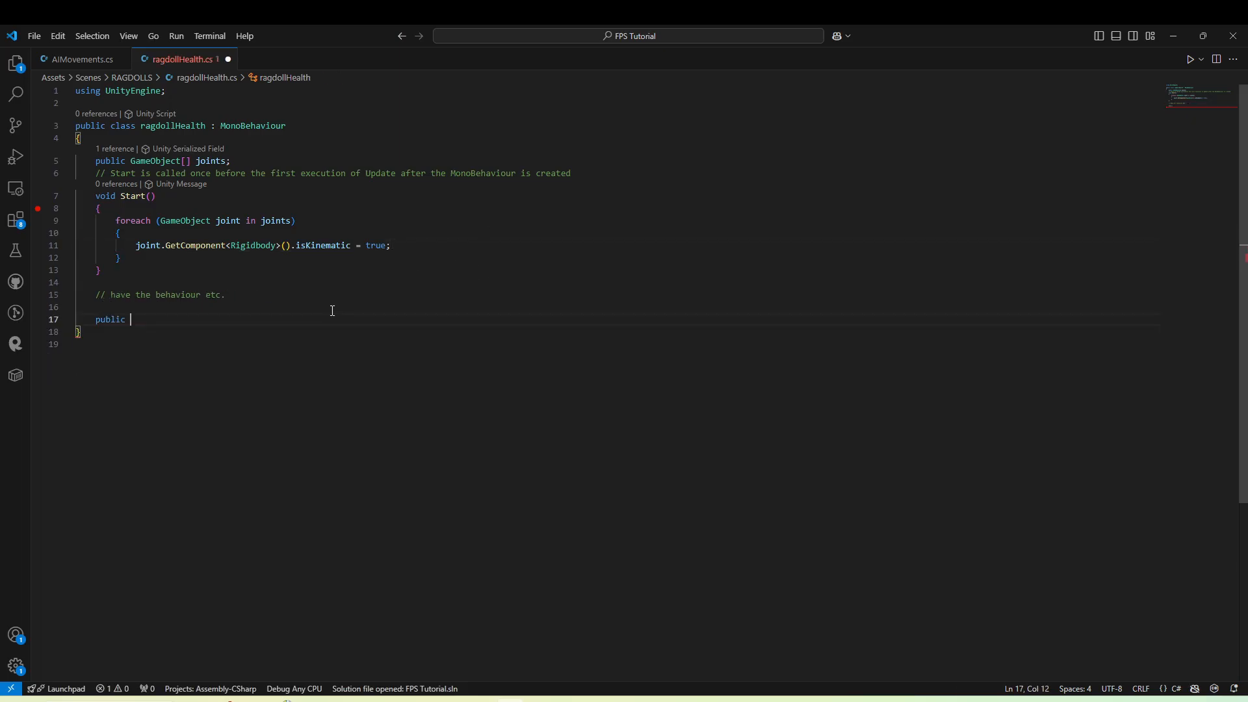
text(void TakeDamage(int damage))
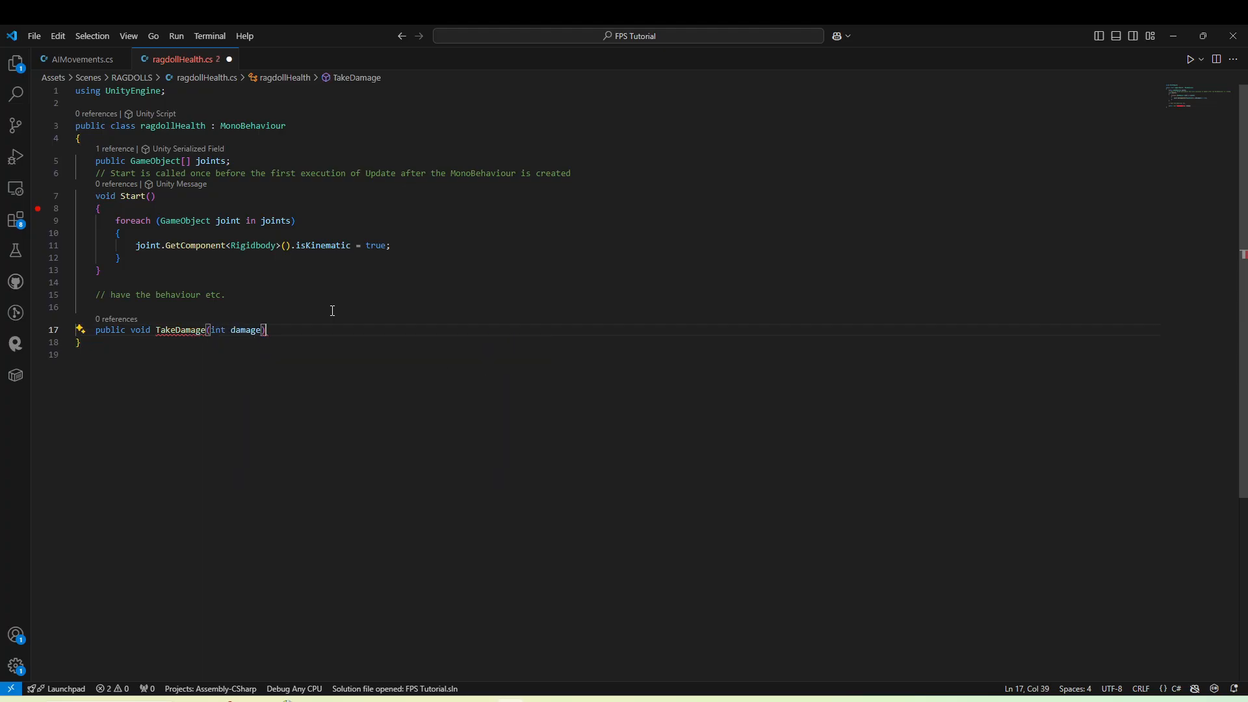
key(Return)
text({)
key(Return)
click(263, 160)
key(Return)
text(public int health;)
key(Down)
key(Down)
key(Down)
key(Down)
key(Down)
key(Down)
key(Down)
key(Down)
key(Down)
key(Down)
key(Down)
key(Down)
key(Down)
key(Down)
text(health -= damage;         )
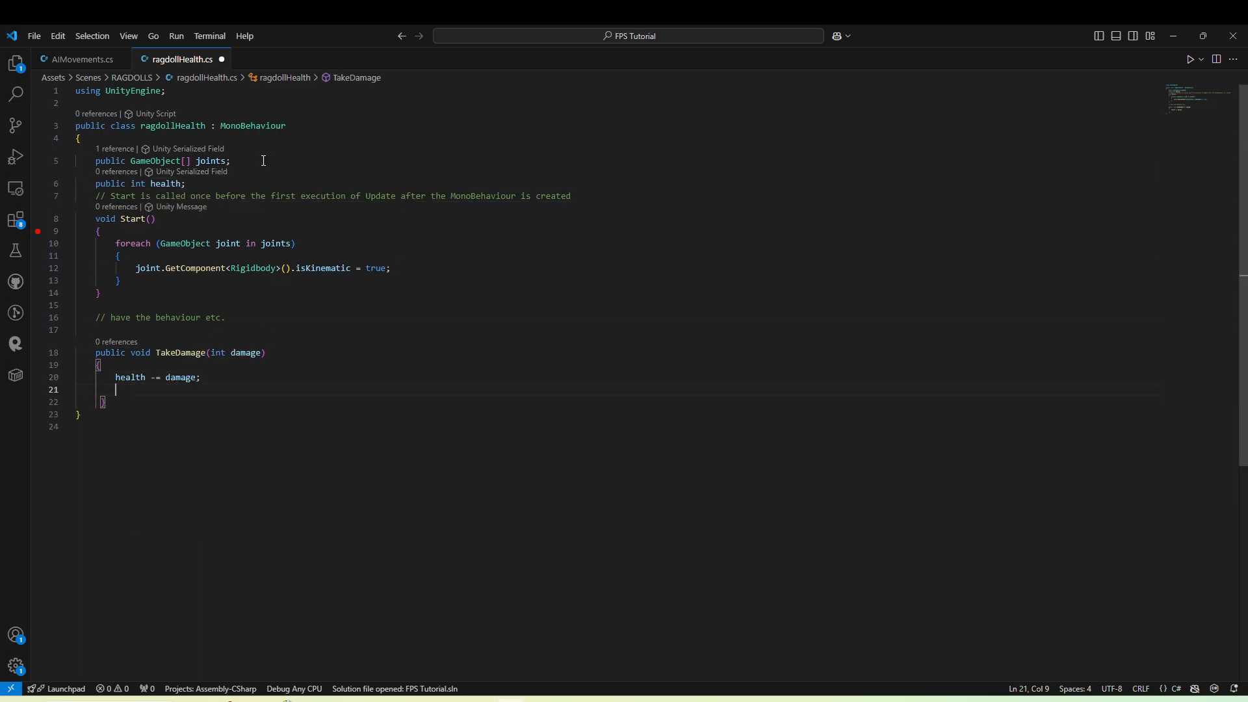
text(if (health <= 0))
Make TakeDamage call Die() when health <= 0, and add an empty void Die() method below it.
key(Return)
text({)
key(Return)
text(Die();)
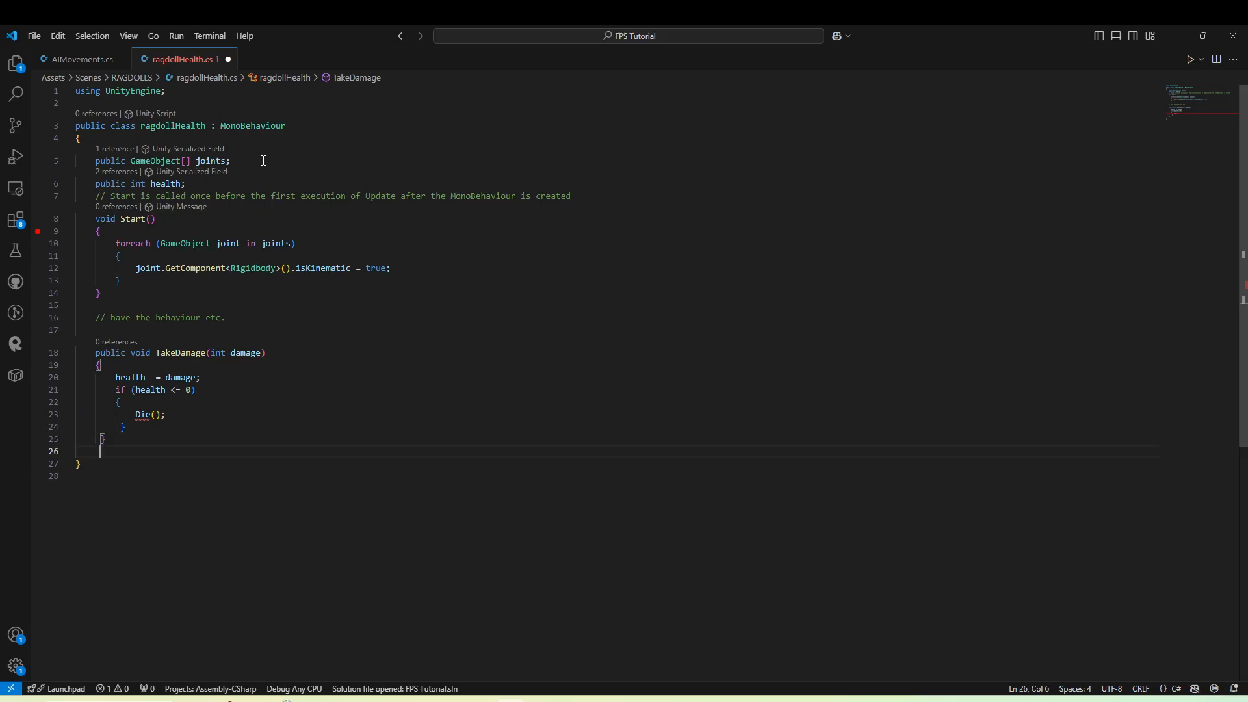
key(Return)
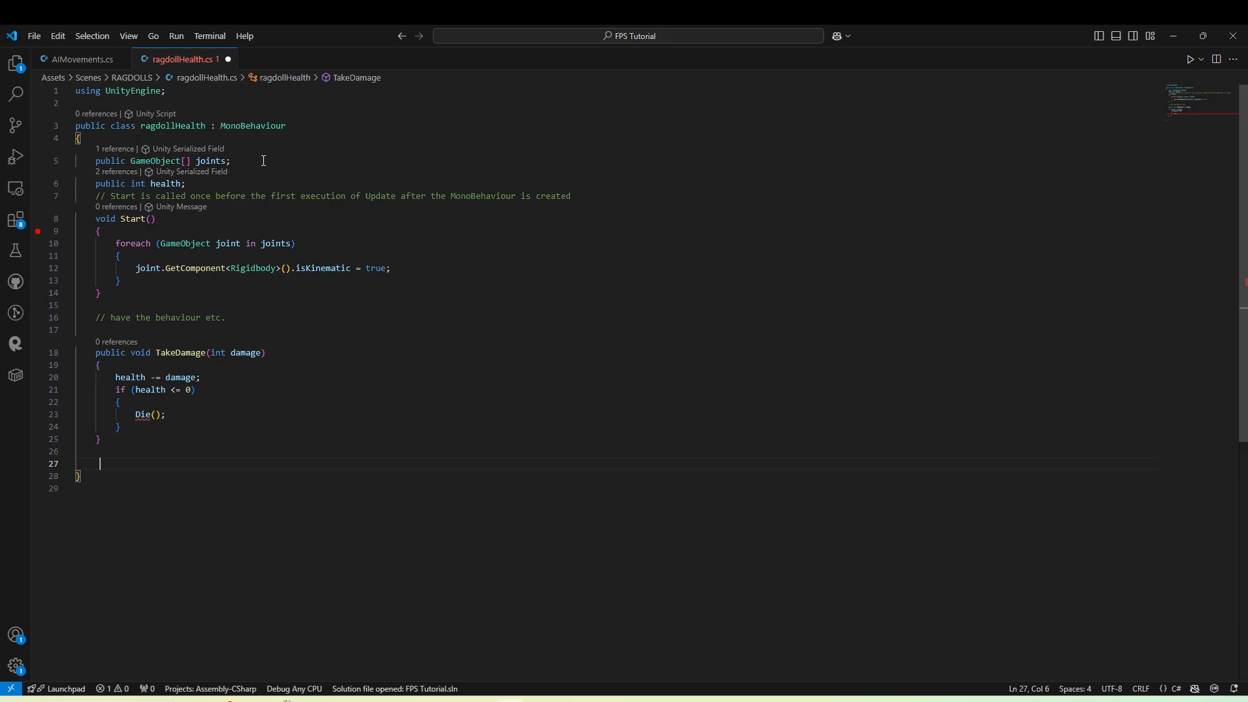
text(void Die)
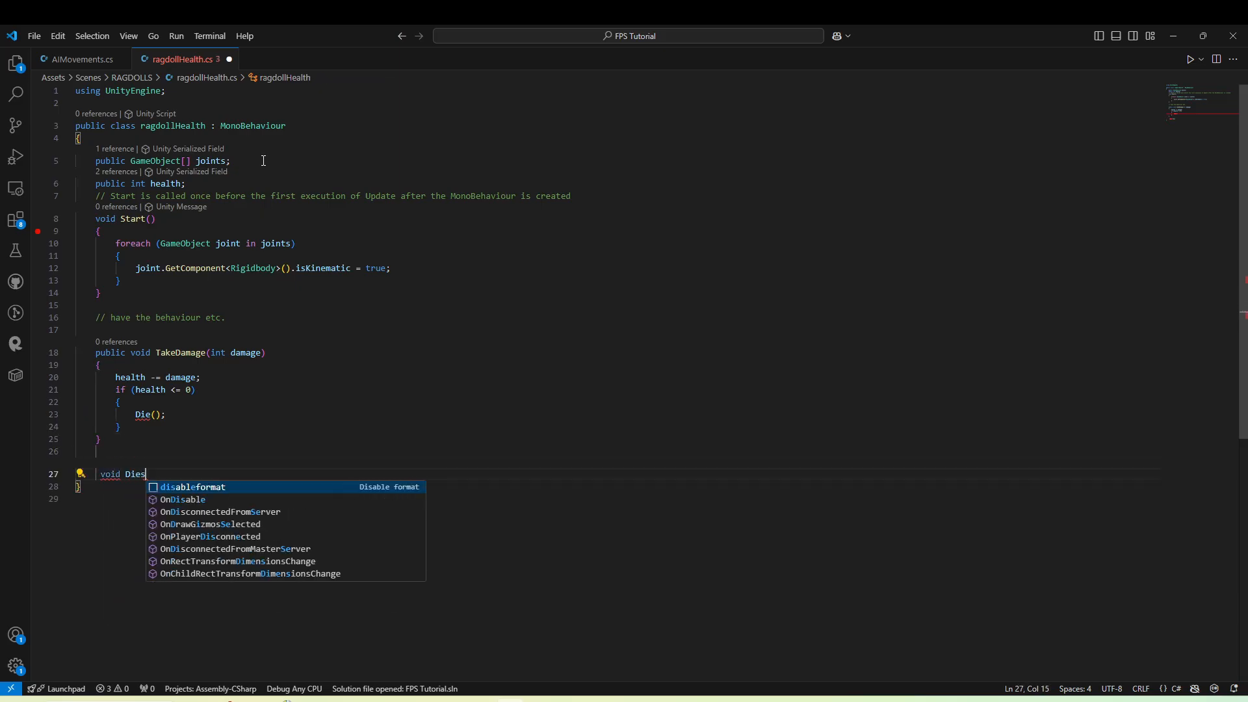
text(())
key(Return)
text({)
Declare a public Animator variable named anim below the health field.
key(Return)
click(207, 183)
key(Return)
text(public Animator anim;)
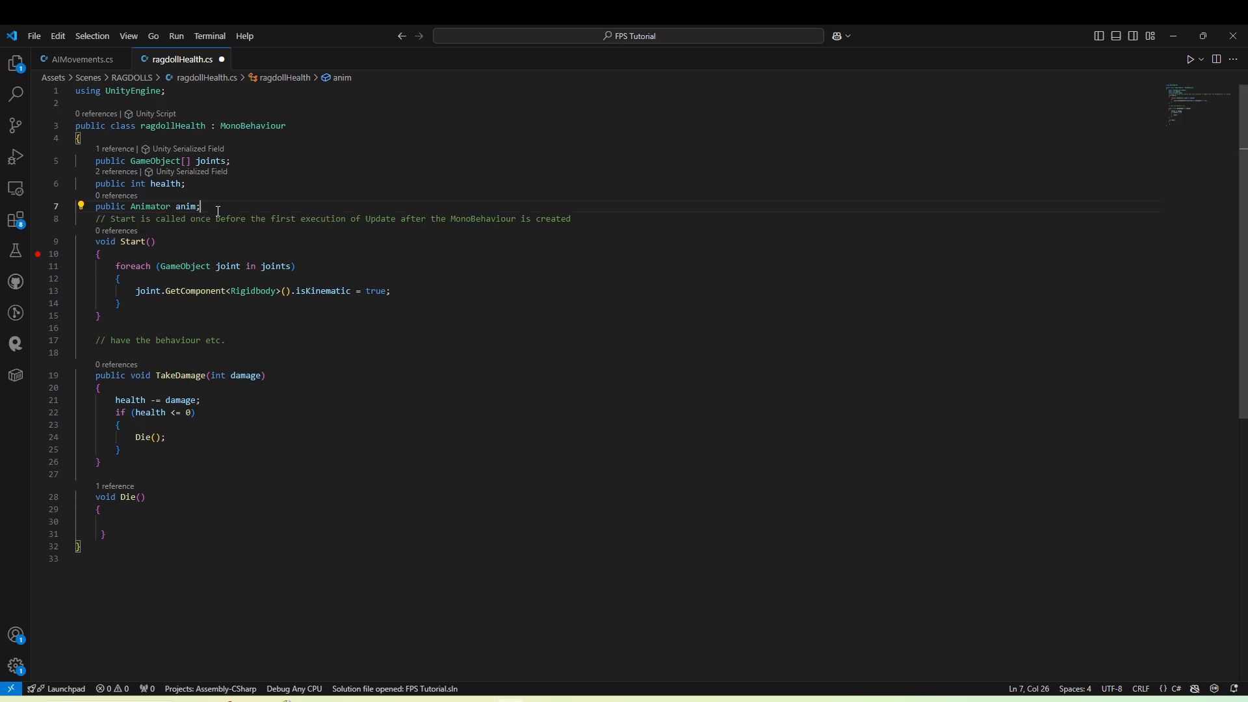
drag(217, 211, 112, 194)
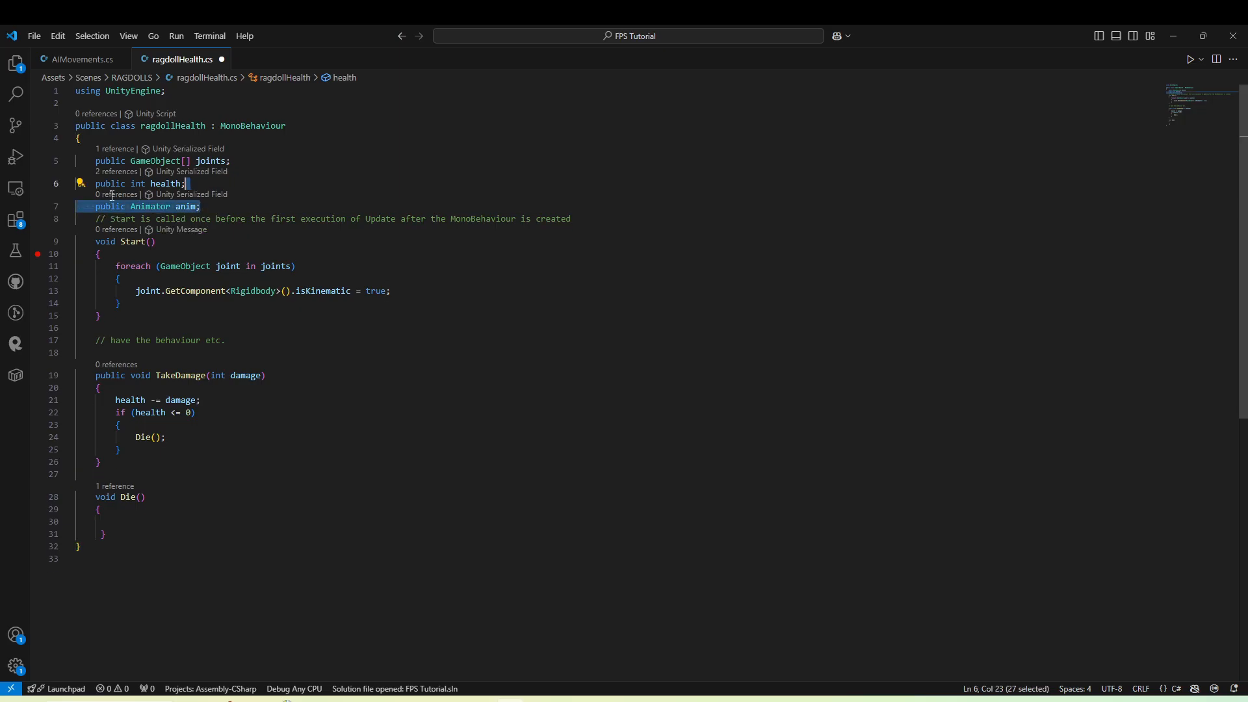
click(234, 204)
Disable the animator inside Die() with anim.enabled = false;.
click(124, 518)
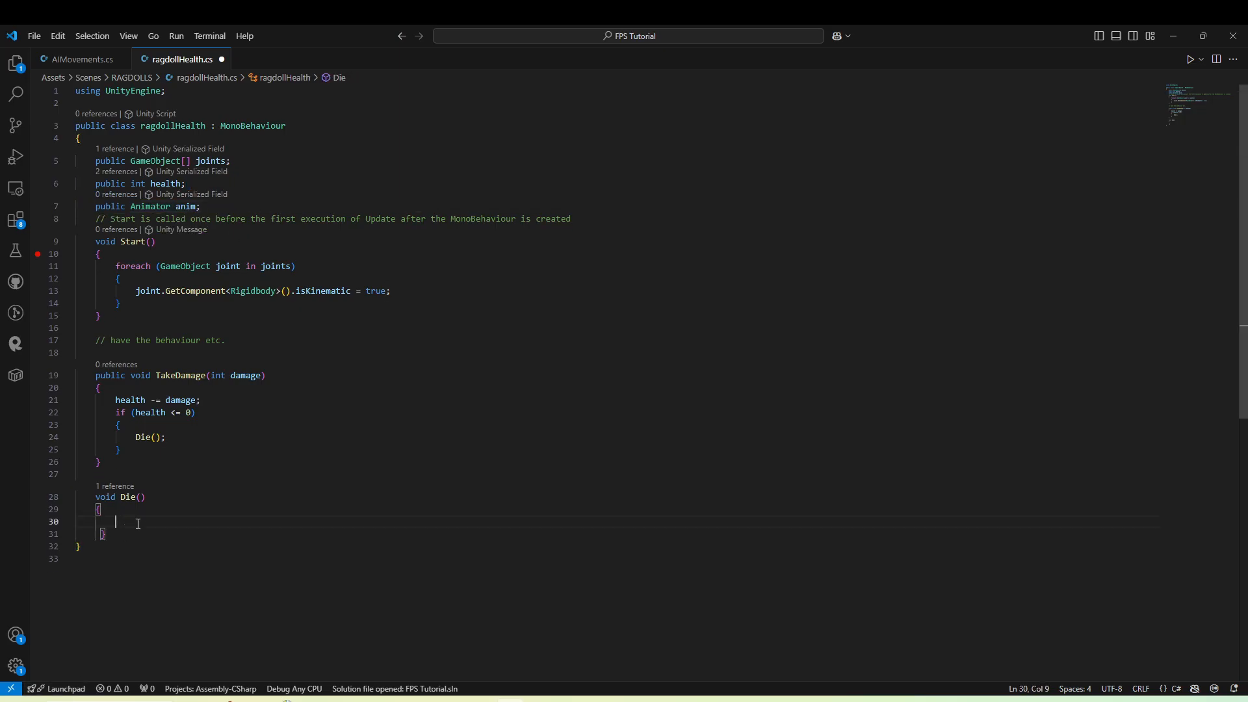
text(anim.e)
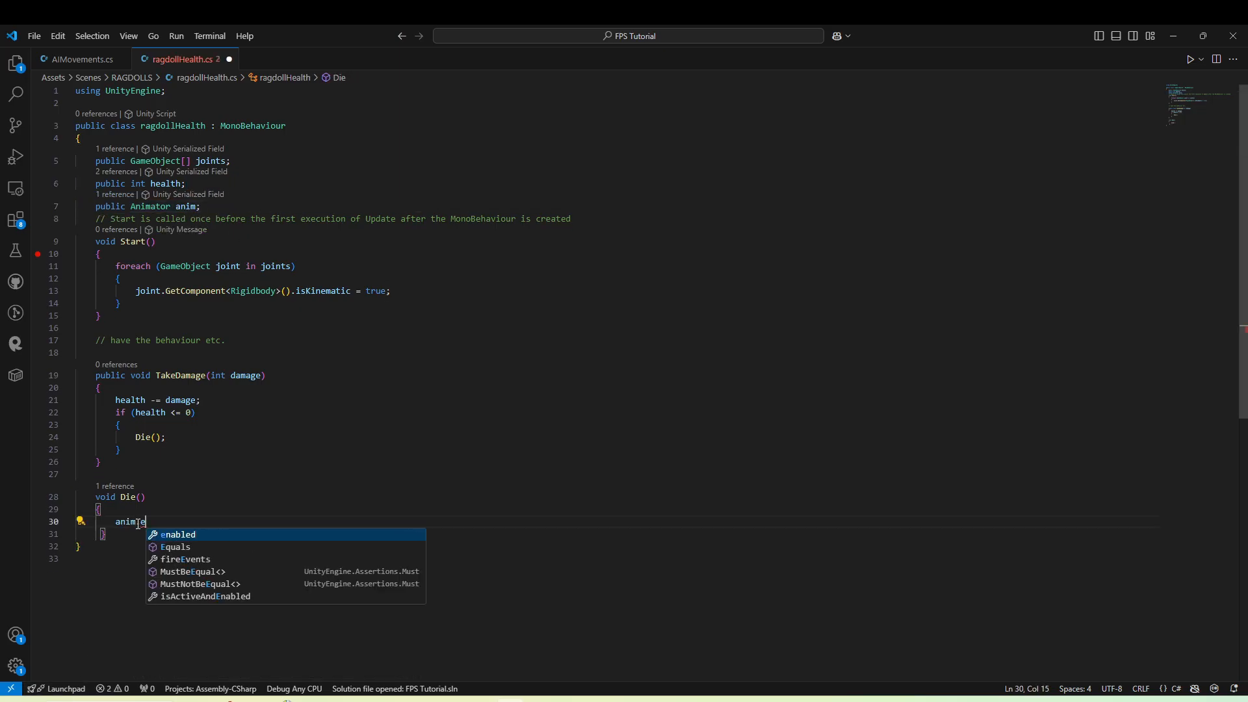
text(nabled = ga)
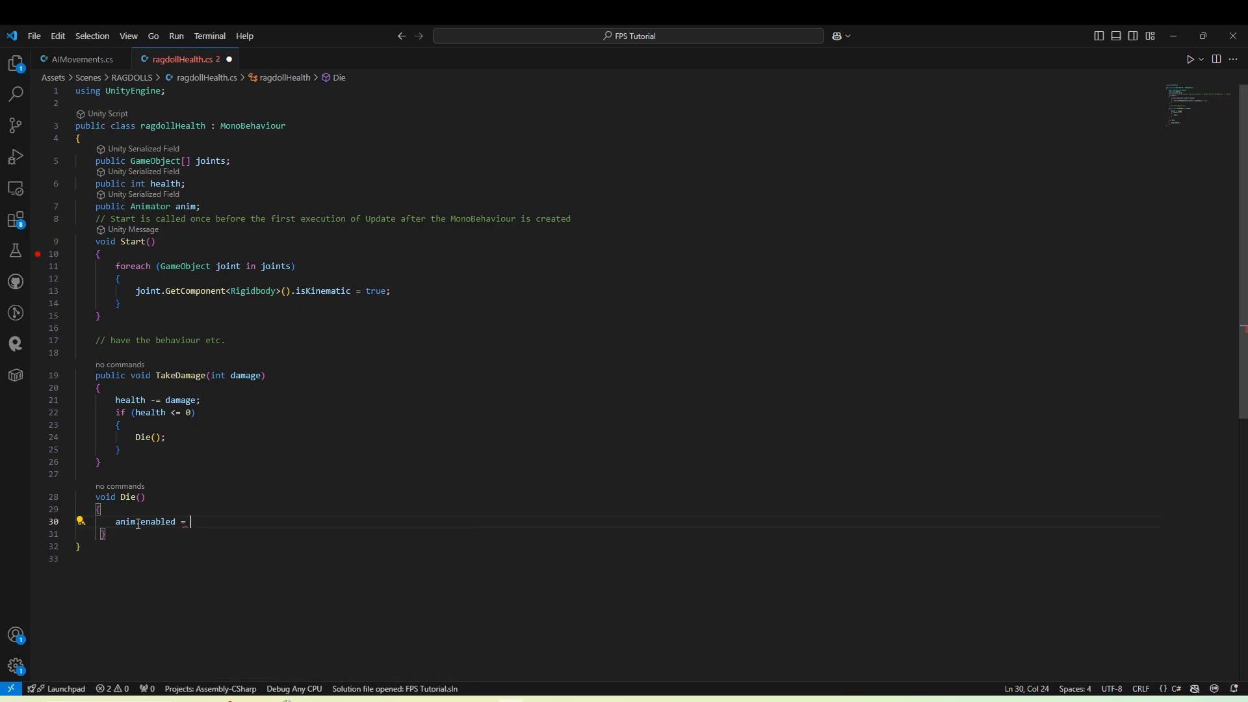
key(BackSpace)
key(BackSpace)
text(fal)
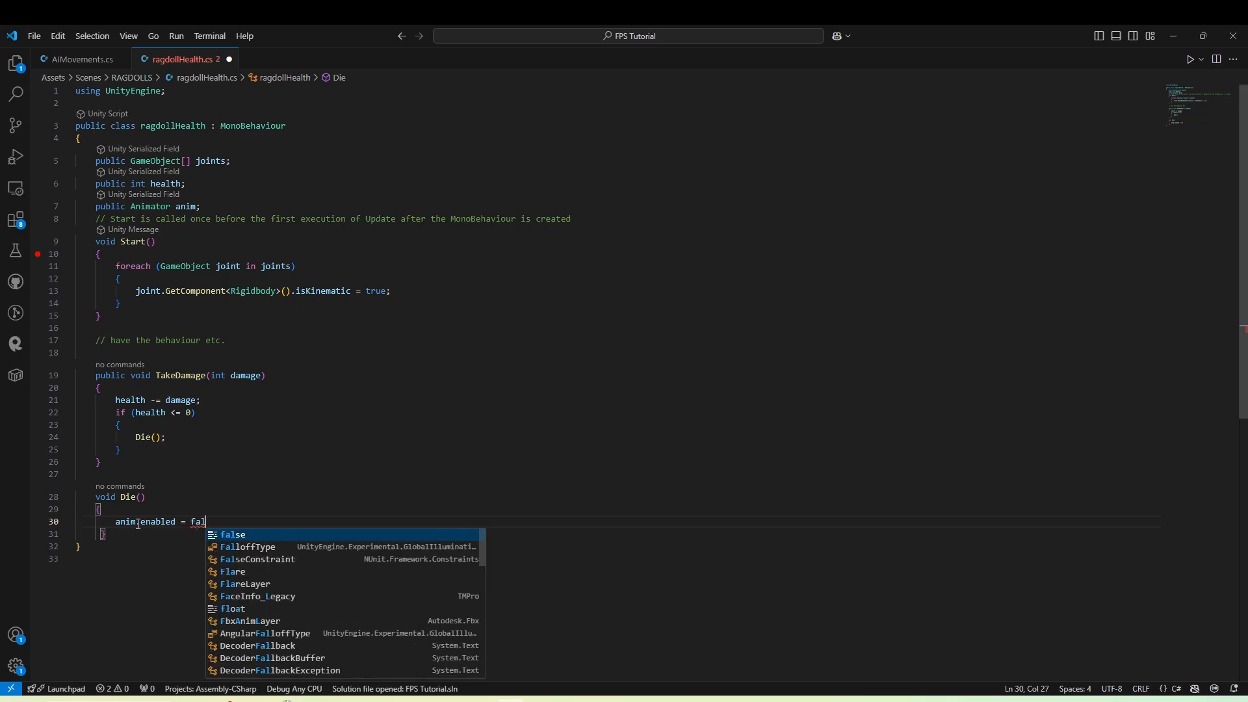
key(Tab)
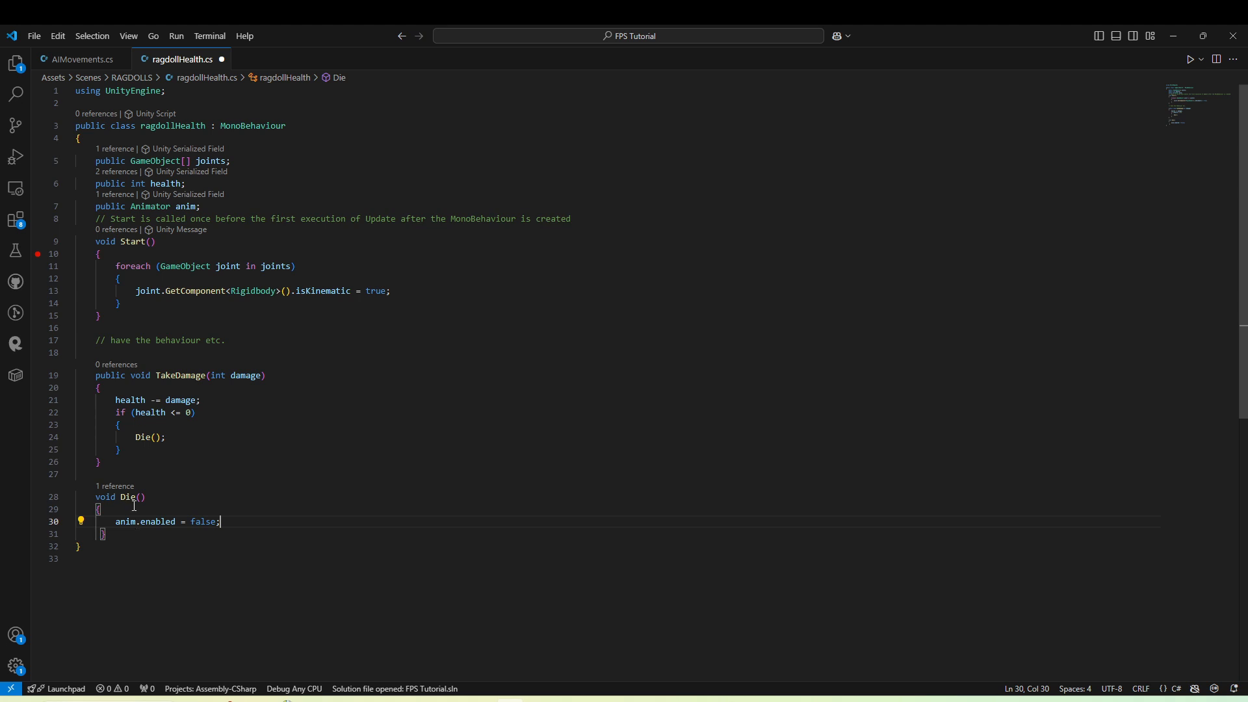
Copy Start's foreach loop into Die(), fix its indentation, and set isKinematic to false in the copy.
drag(54, 265, 56, 302)
key(ctrl+c)
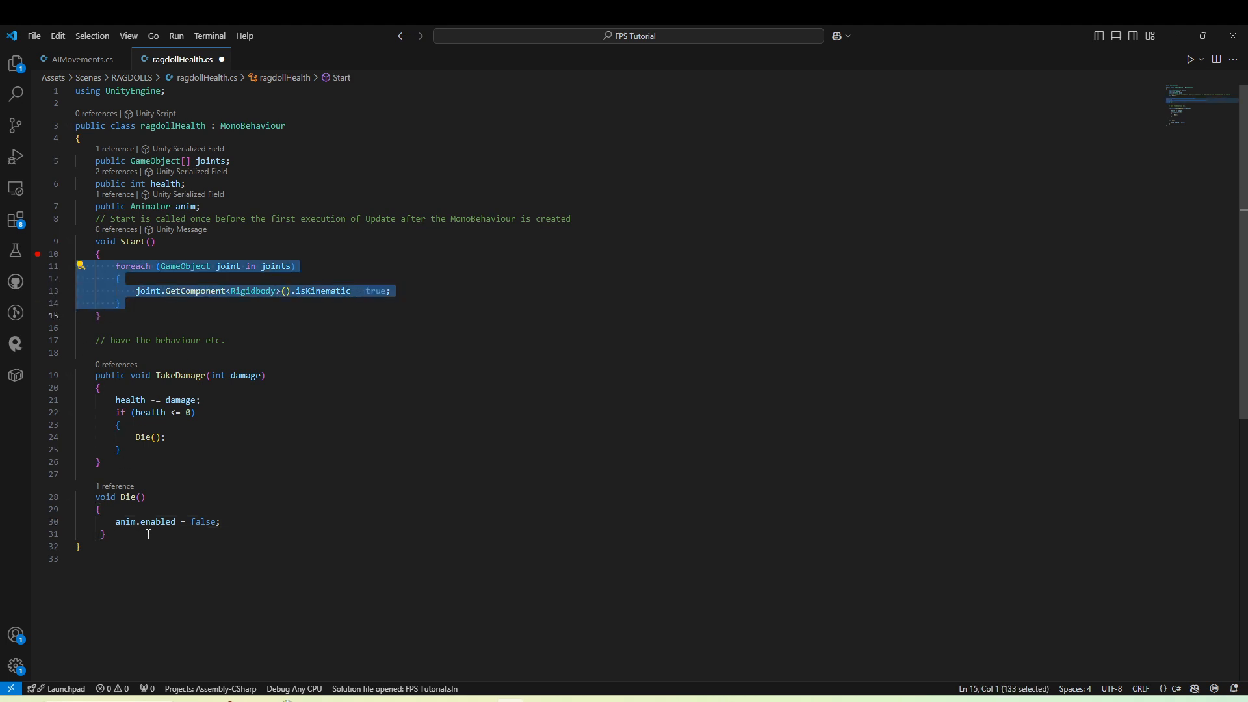
click(233, 522)
key(Return)
key(Return)
key(ctrl+v)
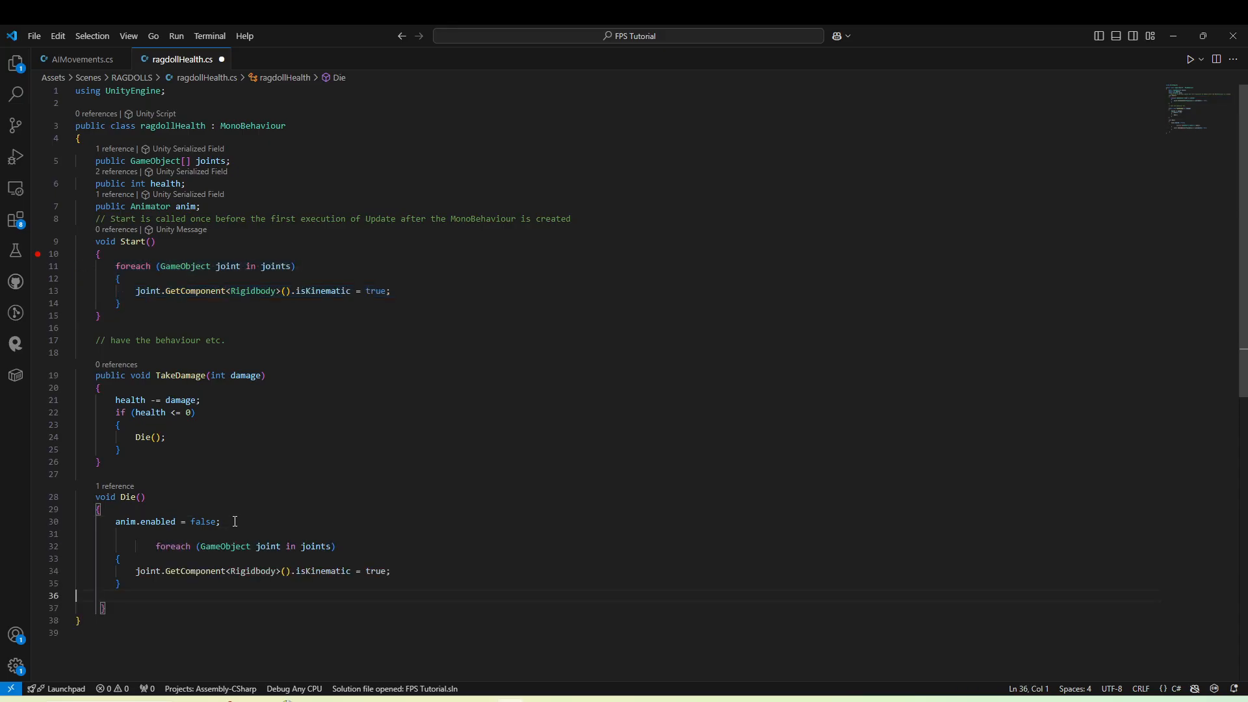
click(149, 549)
key(BackSpace)
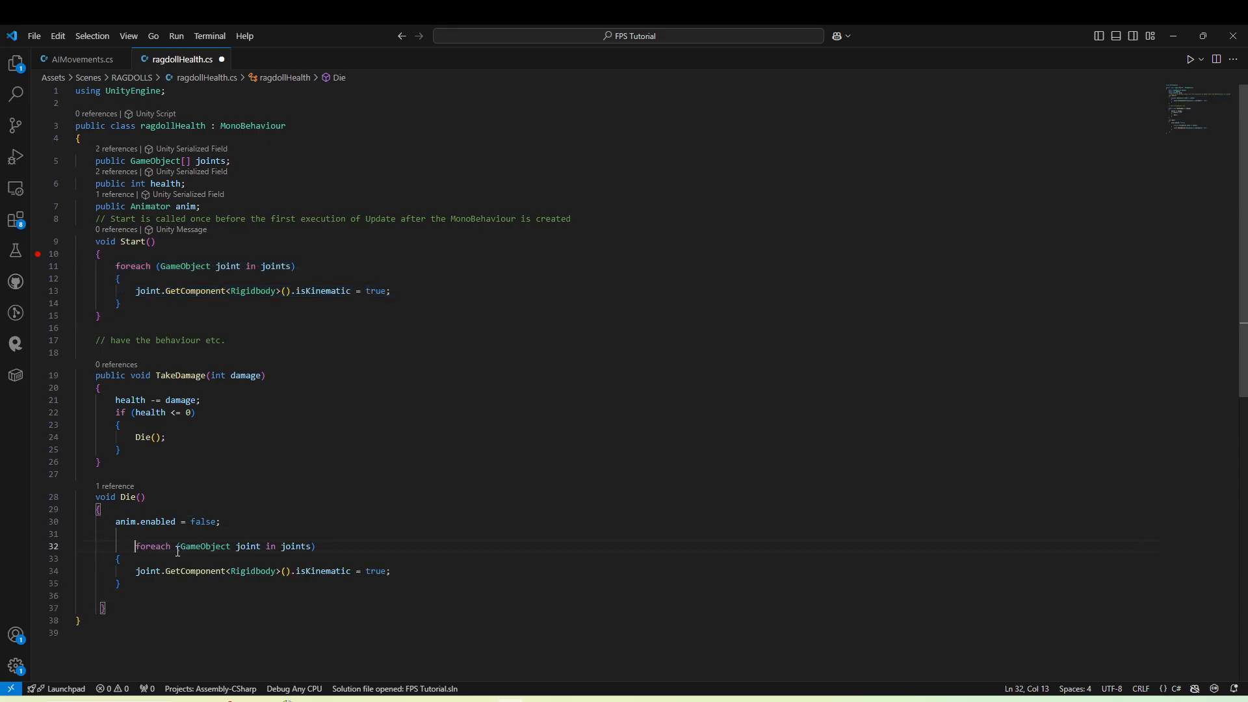
key(BackSpace)
double_click(376, 571)
text(false)
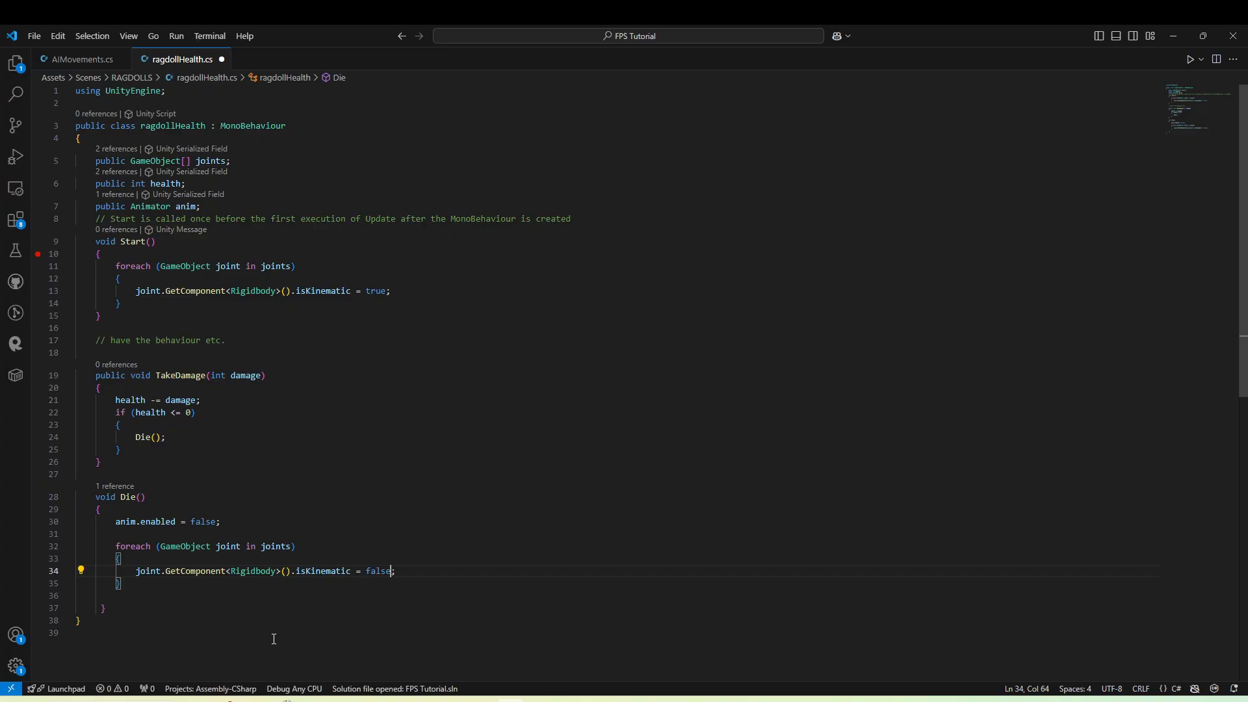
Switch to Unity, attach the ragdollHealth script to Z1 1, and set Anim to Z1 1's Animator and Health to 100.
click(467, 699)
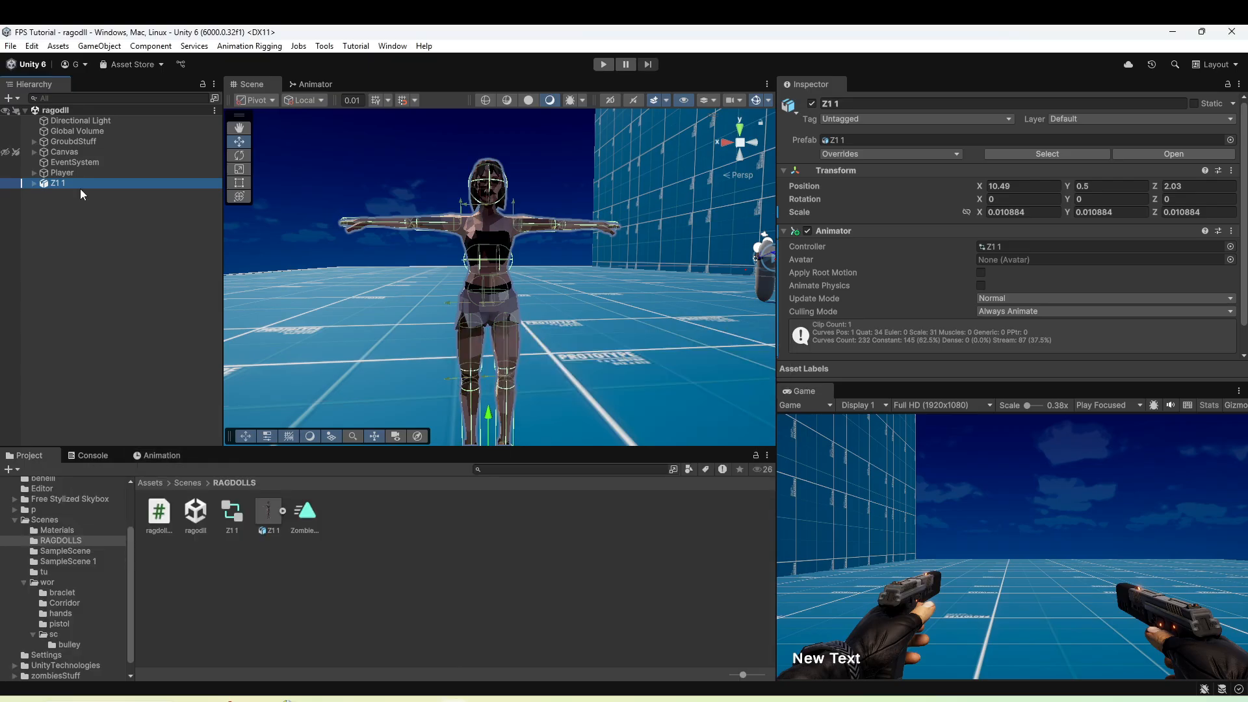
drag(159, 511, 895, 341)
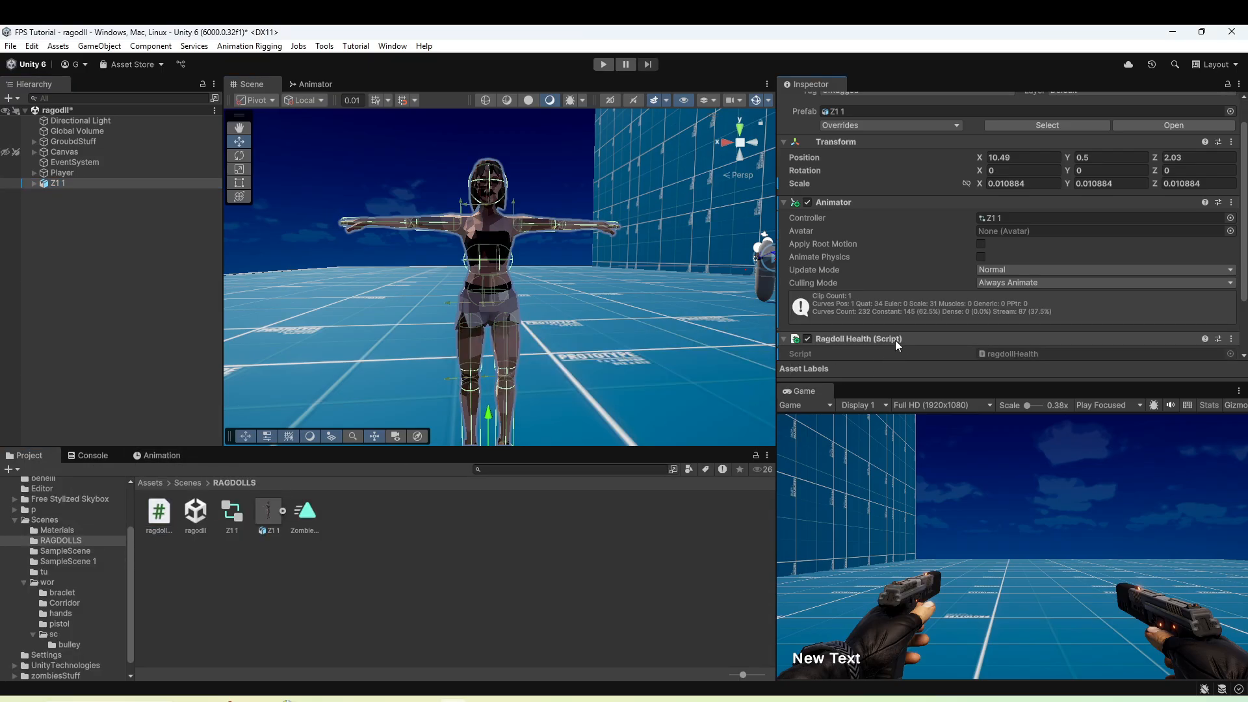
drag(57, 183, 1046, 321)
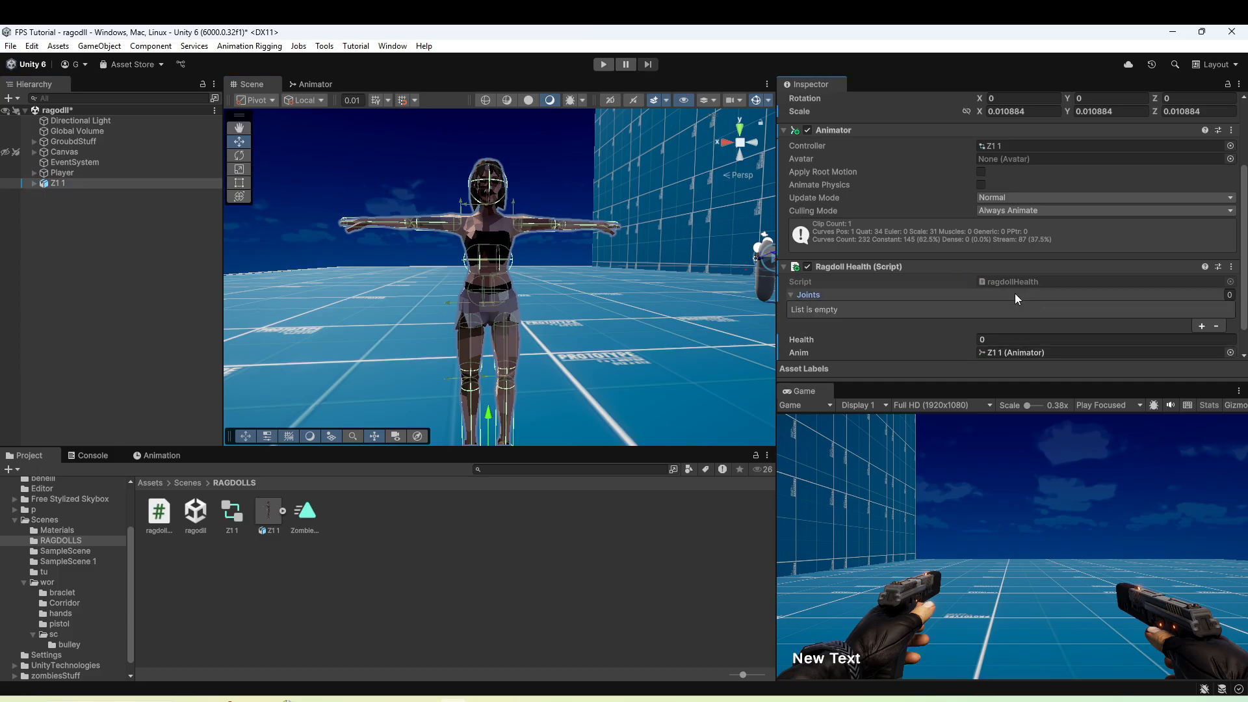
click(1011, 307)
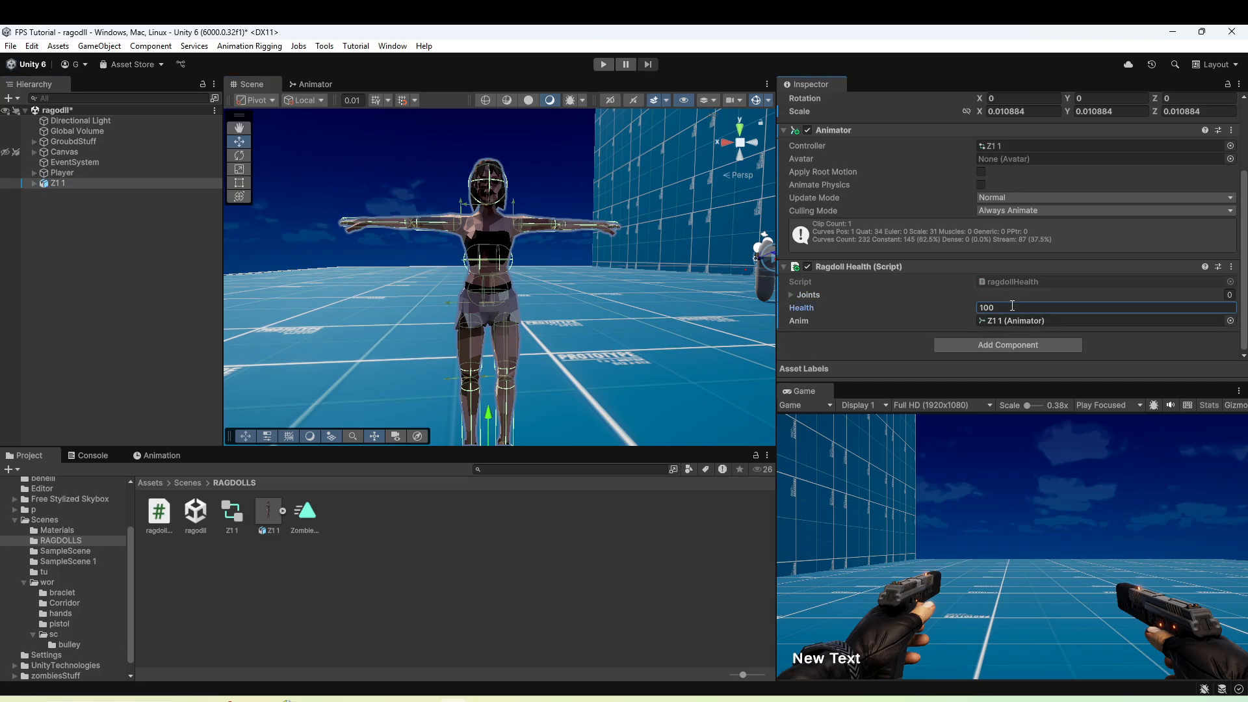
Fill the Ragdoll Health Joints list with the Hips, LeftUpLeg, LeftLeg, RightUpLeg and RightLeg bones.
click(808, 296)
scroll(910, 296, down, 2)
double_click(1203, 295)
click(34, 183)
mouse_move(89, 204)
mouse_down()
mouse_move(1034, 278)
mouse_move(1034, 292)
mouse_up()
click(1202, 308)
drag(113, 225, 1034, 306)
drag(139, 245, 885, 263)
drag(139, 256, 885, 263)
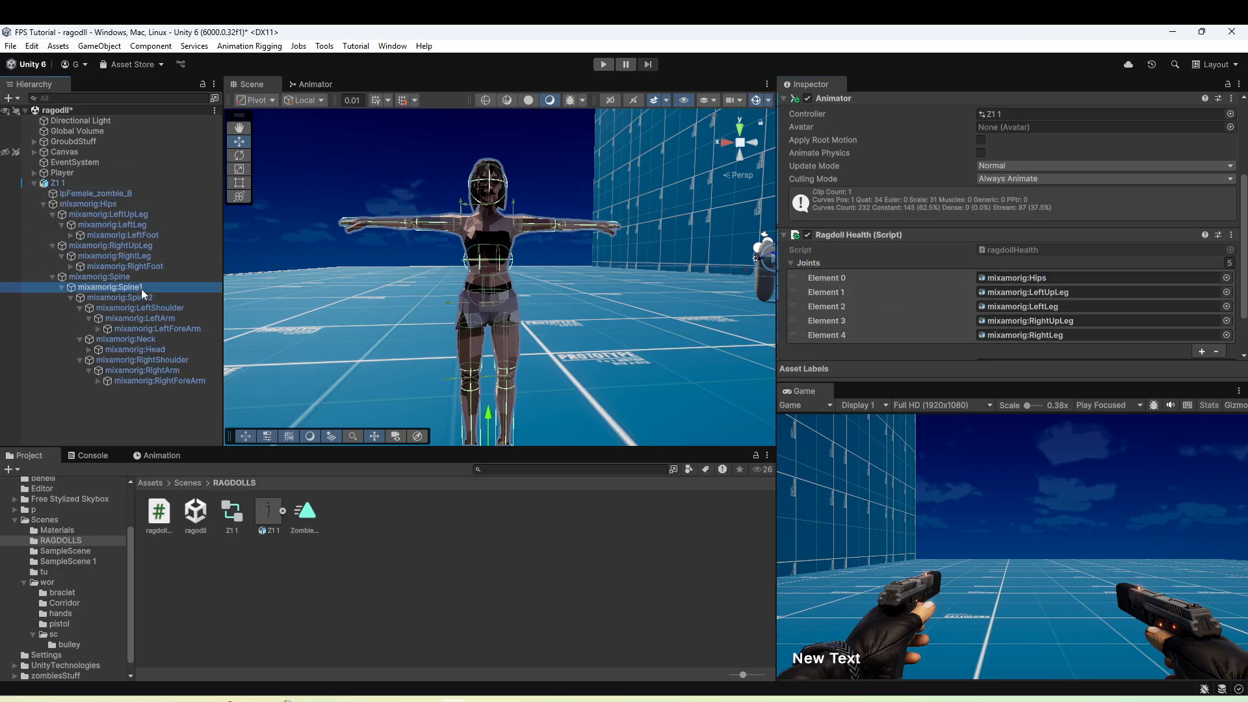
Add the spine and arm bones, including Spine1, LeftArm, RightArm and RightForeArm, to the Joints list.
drag(142, 288, 885, 263)
drag(156, 318, 885, 263)
drag(170, 372, 885, 263)
double_click(170, 381)
drag(170, 381, 883, 238)
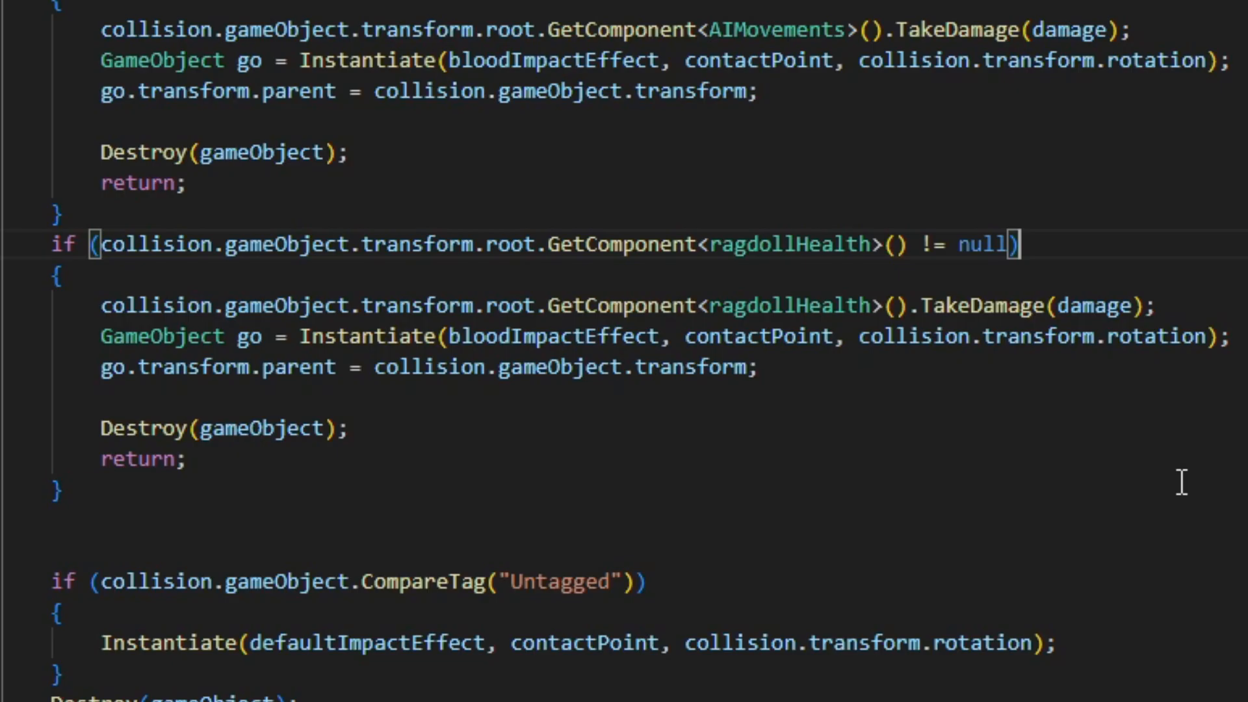
Review the collision code block that checks the hit root for ragdollHealth and calls TakeDamage(damage).
scroll(407, 337, down, 1)
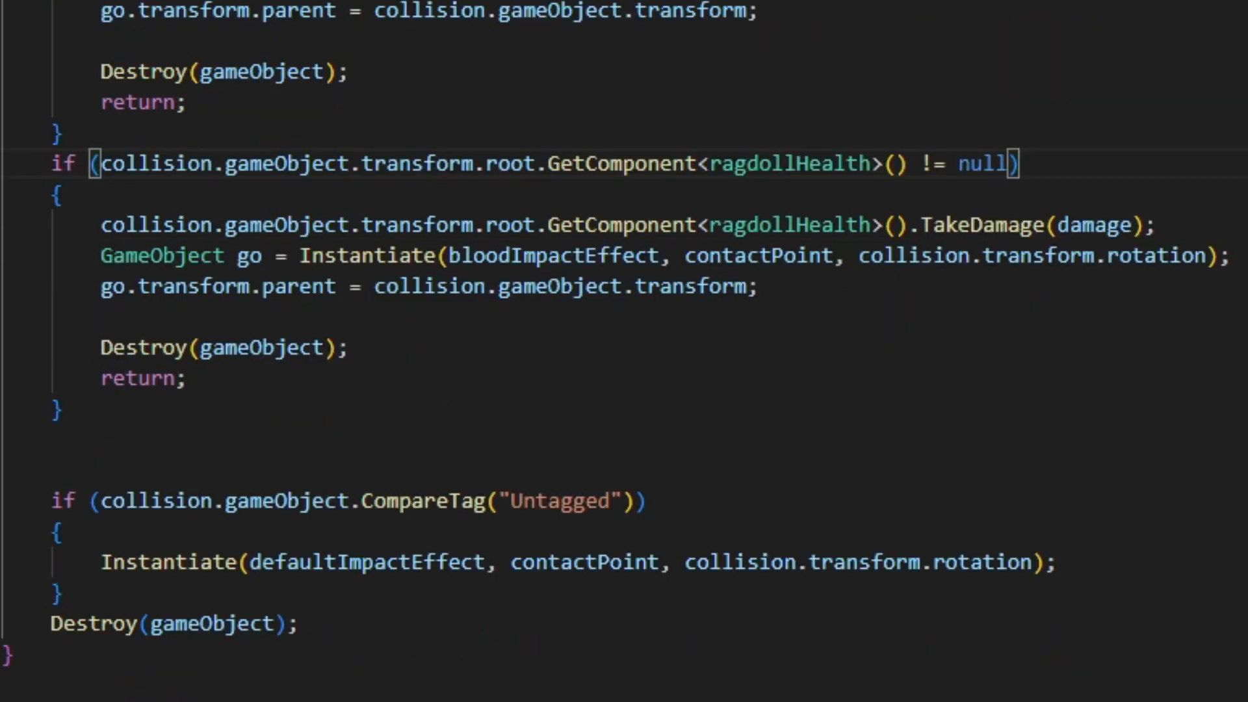
drag(1, 440, 1, 164)
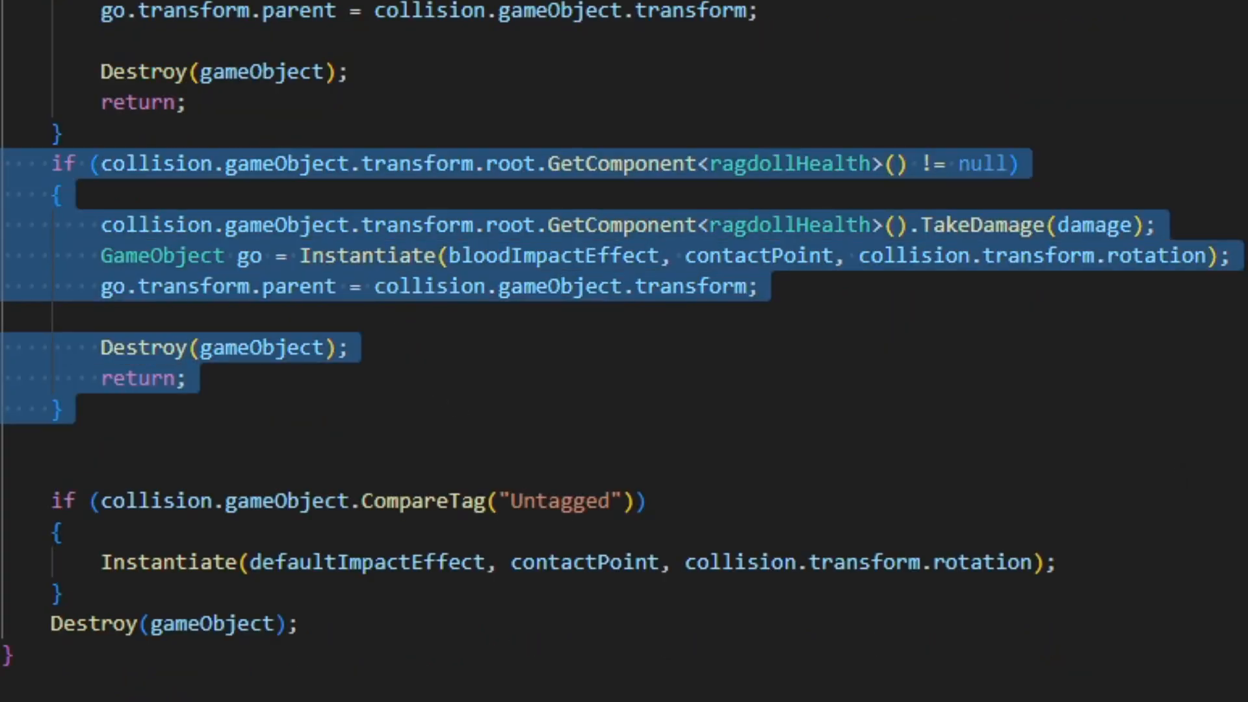
click(112, 415)
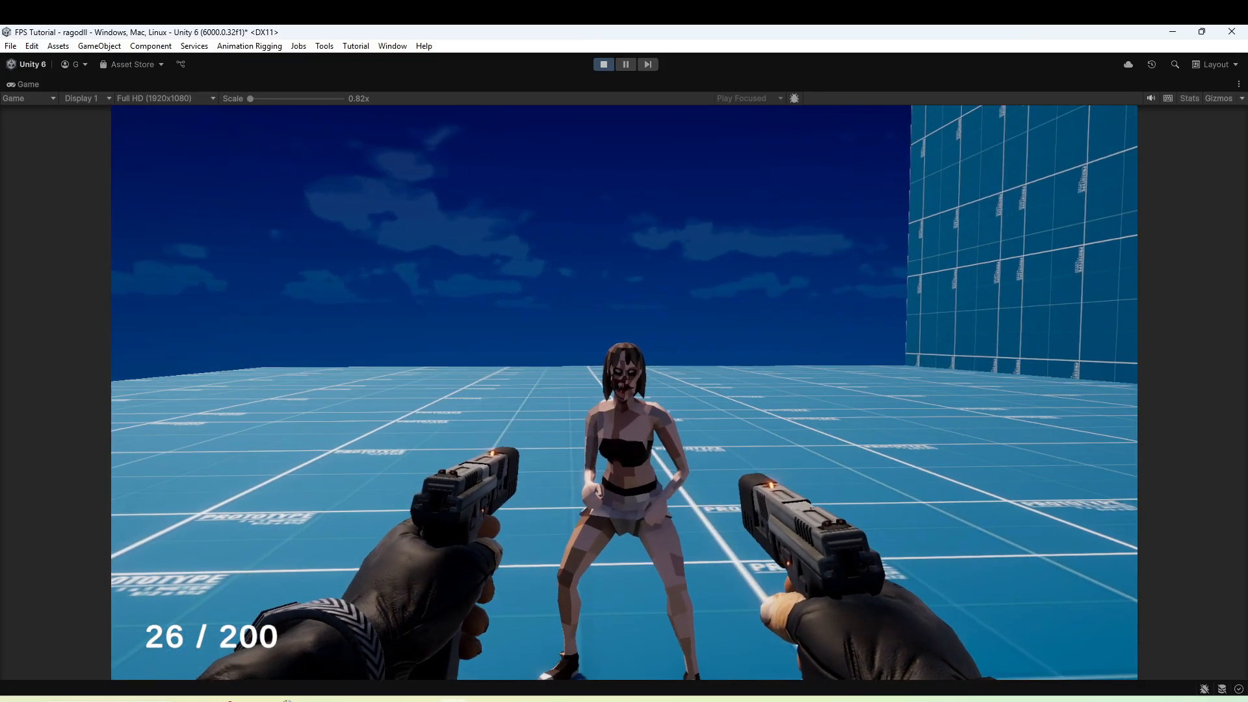
Test the ragdoll in the running game by shooting the standing zombie, reloading, and walking up to it.
click(624, 393)
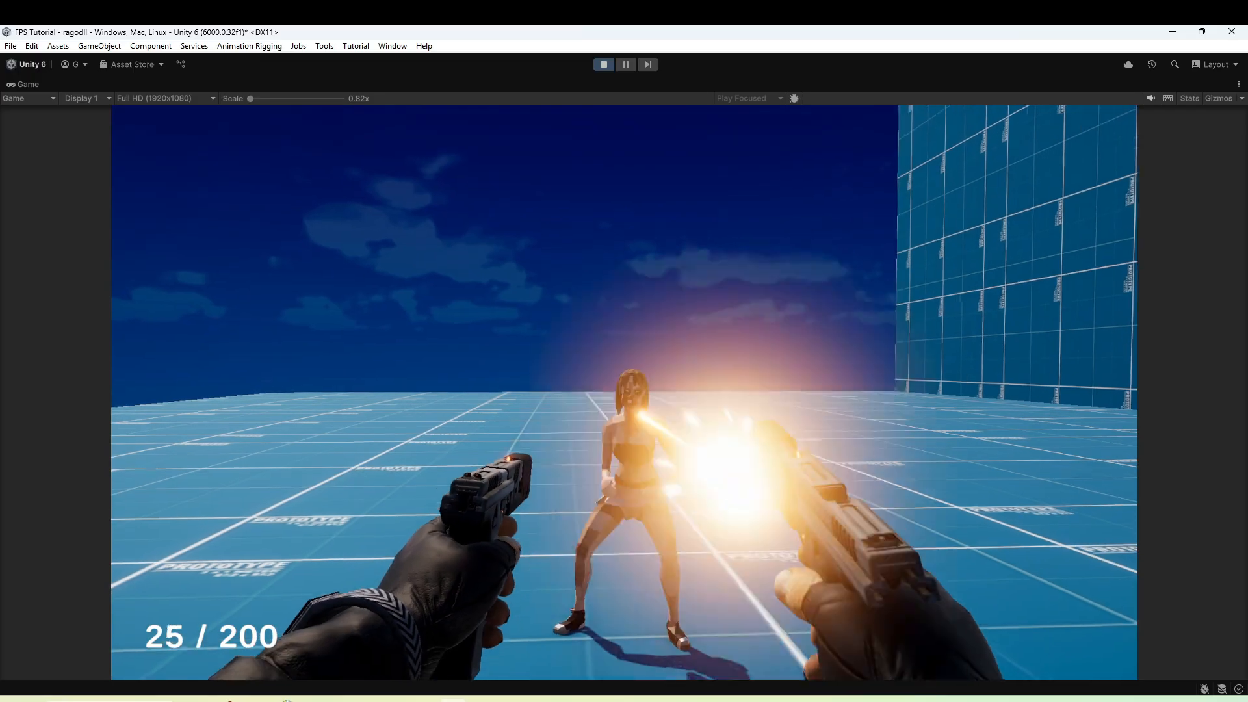
click(624, 392)
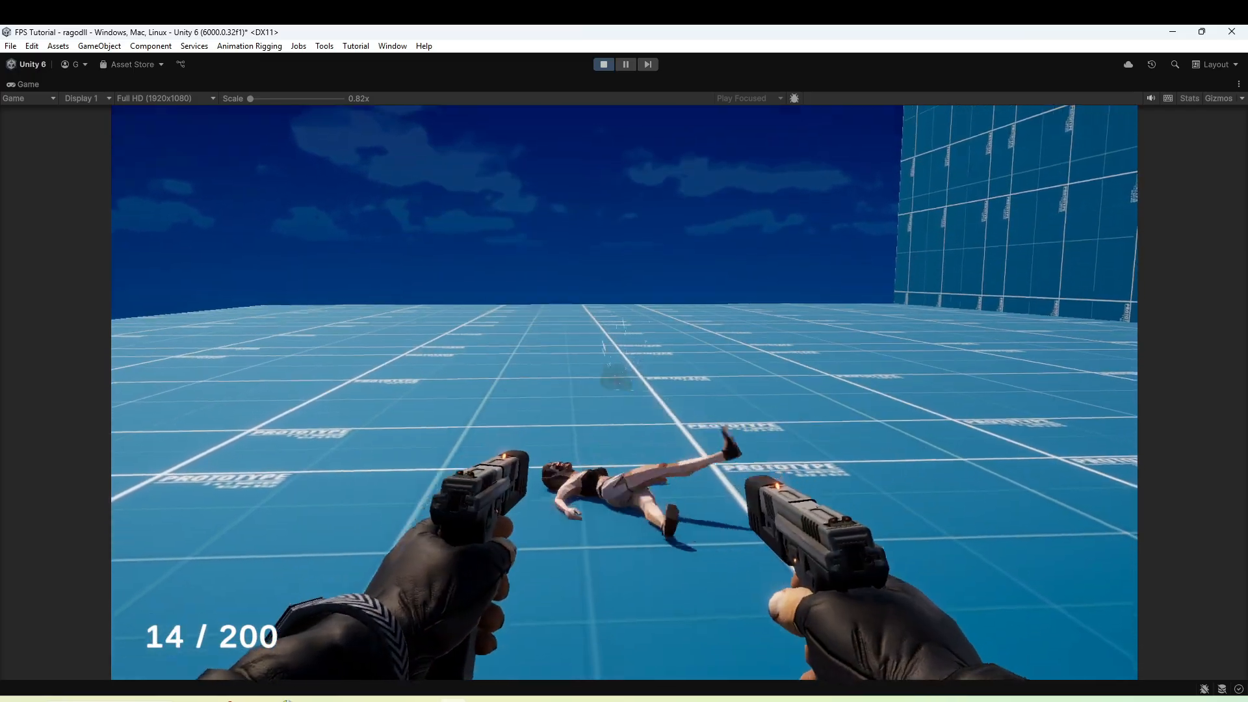
key(r)
key(w)
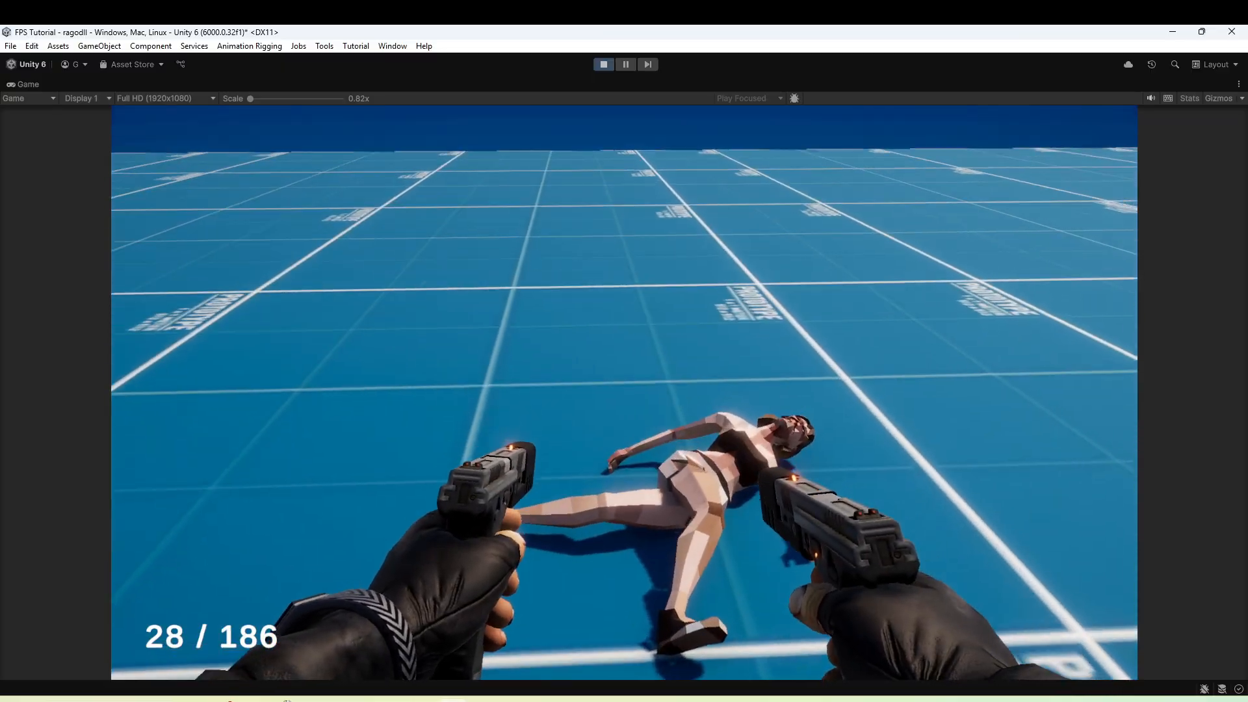
Fire repeatedly at the zombie's fallen body to test how the ragdoll reacts to hits.
click(624, 393)
click(624, 392)
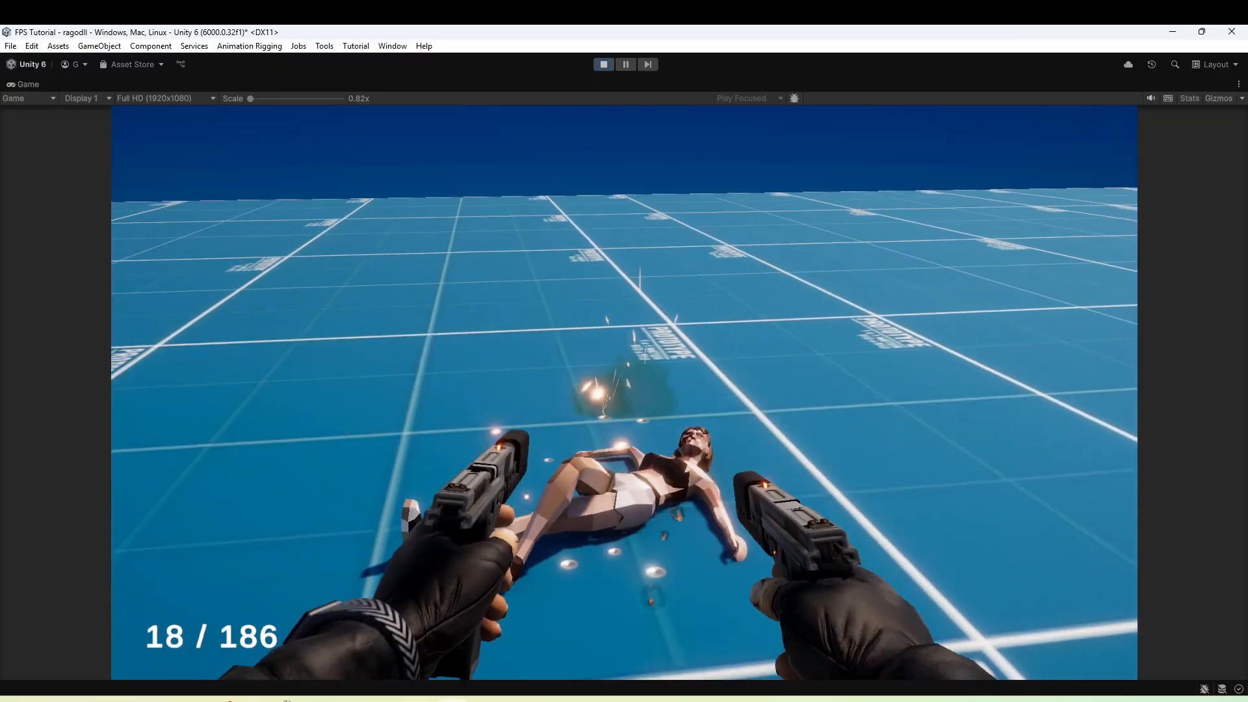
click(624, 393)
click(624, 393)
click(624, 393)
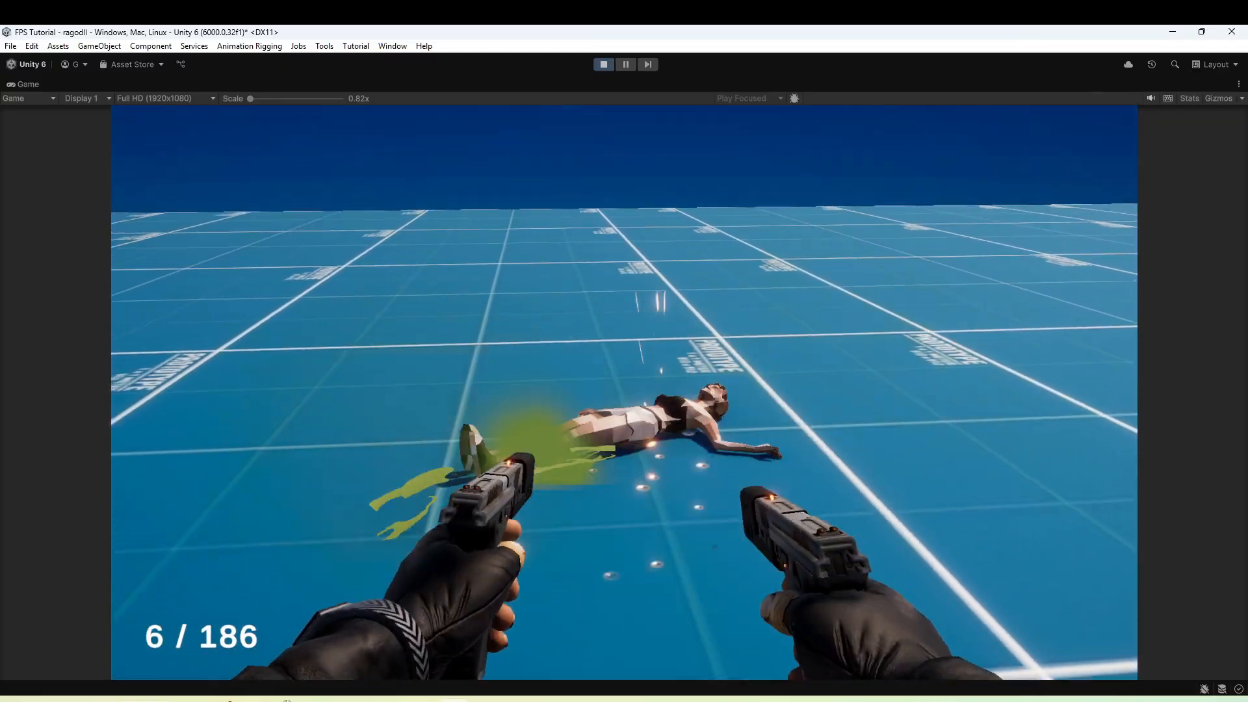